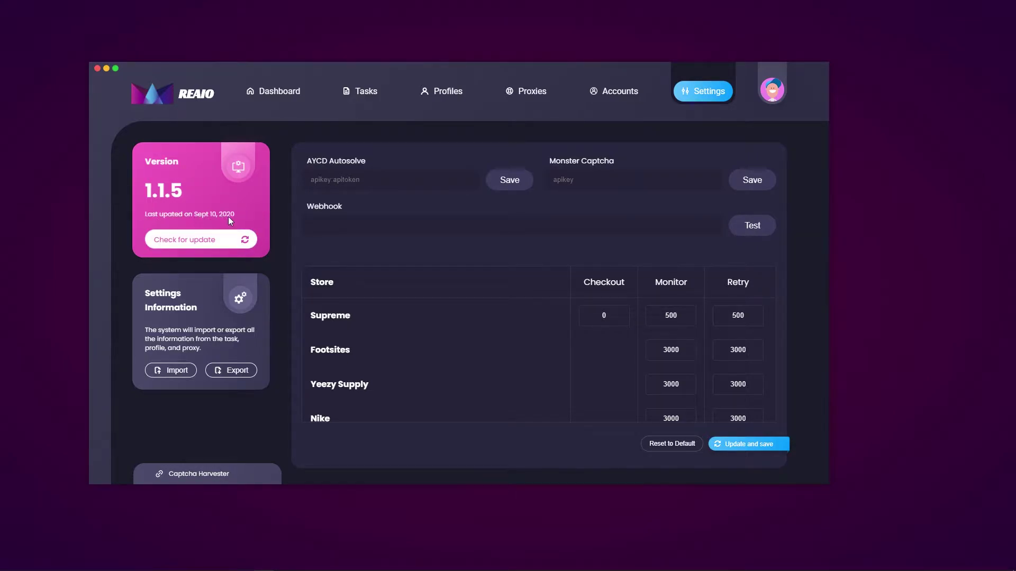
# Confirm version 1.1.5 is current, then review the AYCD Autosolve key and store delay table
pyautogui.click(204, 238)
pyautogui.click(336, 174)
pyautogui.scroll(-3, 582, 370)
pyautogui.scroll(3, 499, 320)
pyautogui.scroll(-2, 337, 349)
pyautogui.scroll(-2, 313, 372)
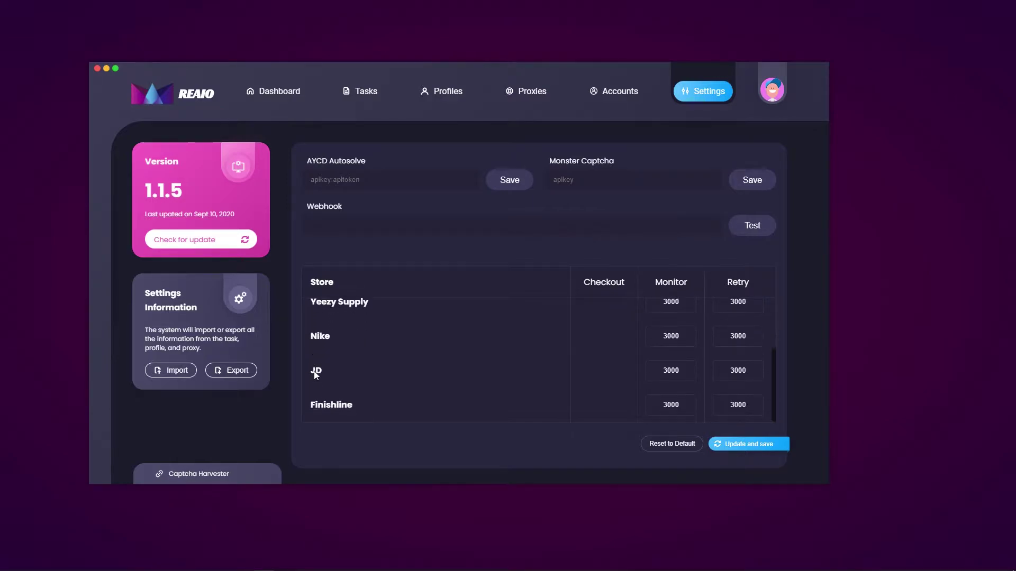
pyautogui.scroll(3, 359, 397)
pyautogui.scroll(-3, 688, 328)
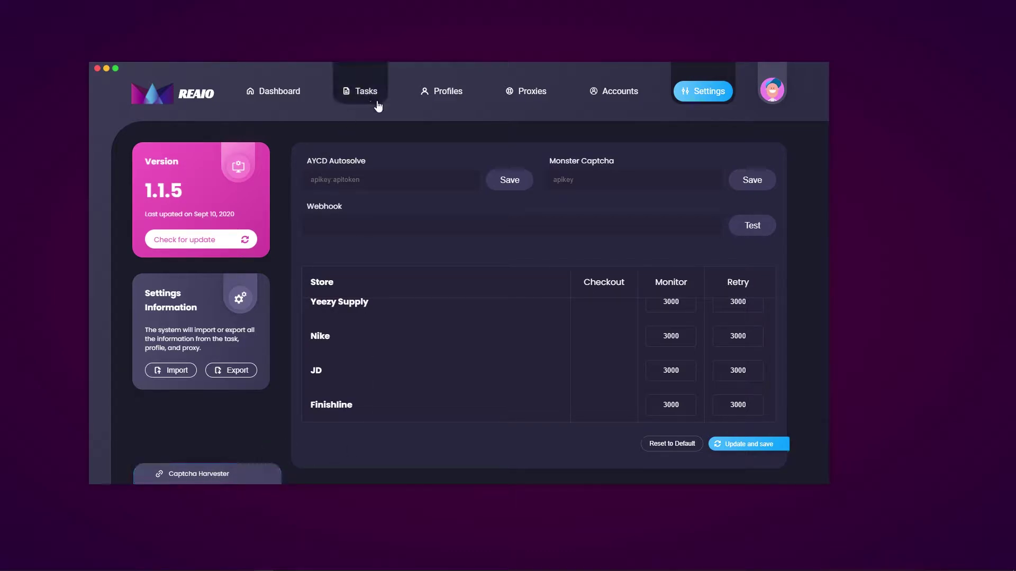
# Go to the Accounts page and browse the account group list
pyautogui.click(606, 91)
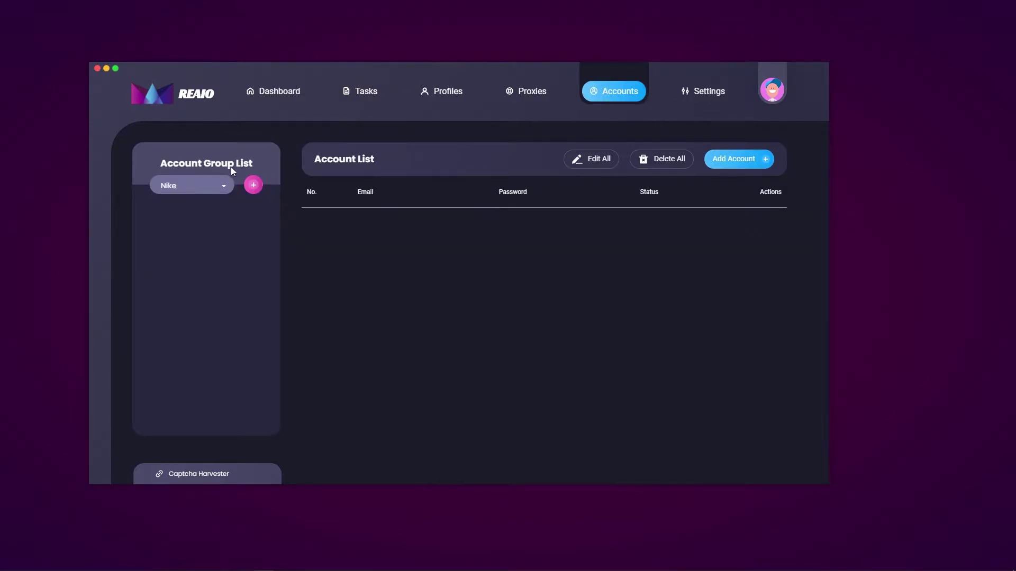
pyautogui.click(213, 187)
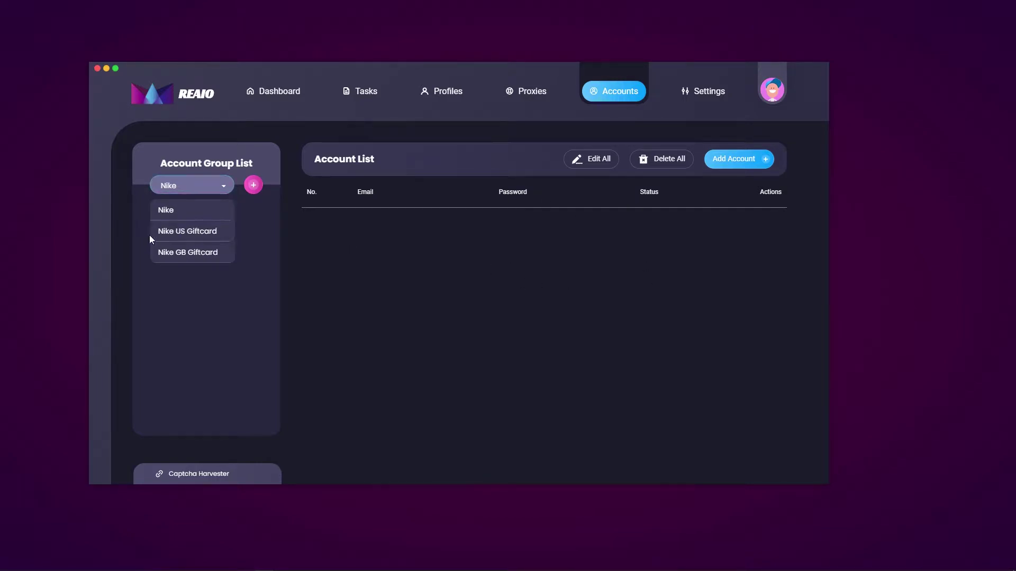
pyautogui.scroll(-1, 166, 232)
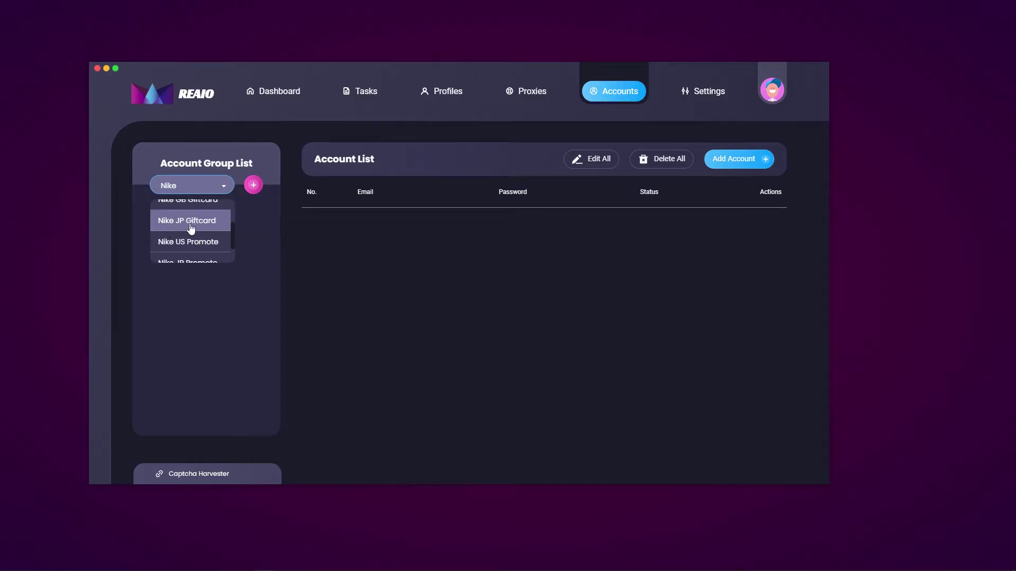
pyautogui.scroll(-1, 179, 244)
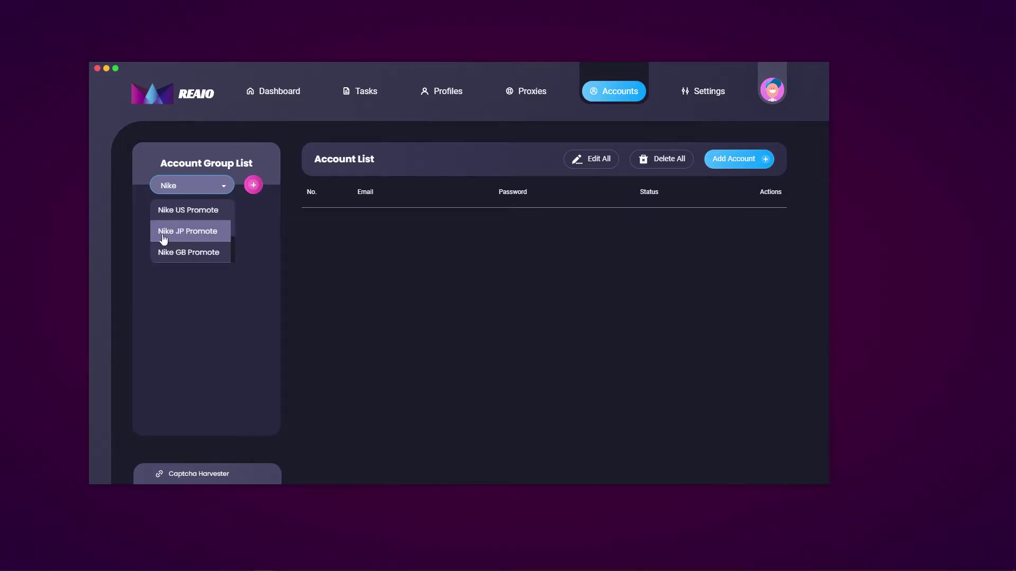
pyautogui.scroll(3, 166, 256)
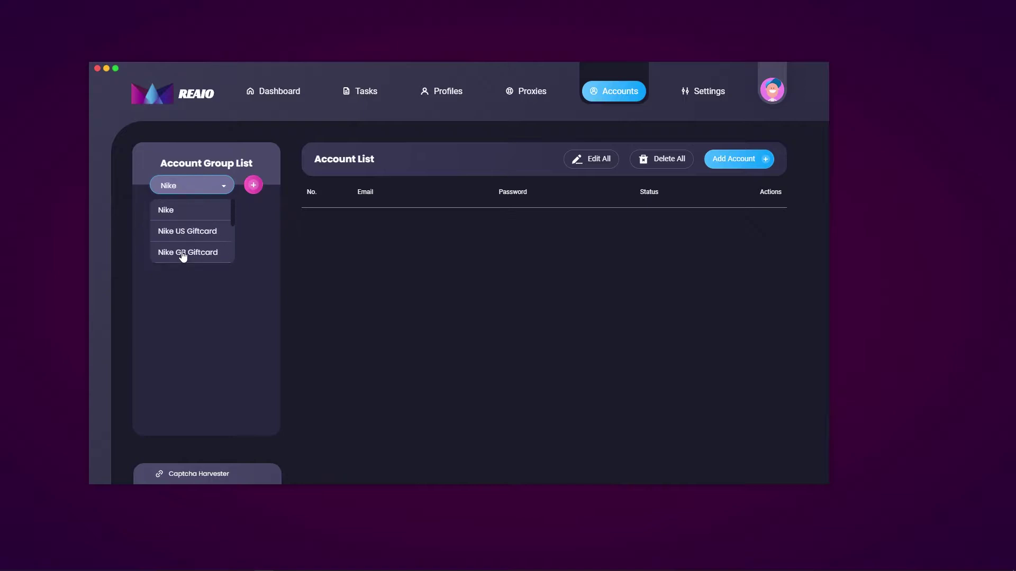
pyautogui.click(165, 213)
# Add an account group named 'Video Test' with Nike as its store
pyautogui.click(246, 188)
pyautogui.click(366, 275)
pyautogui.write('Video Test')
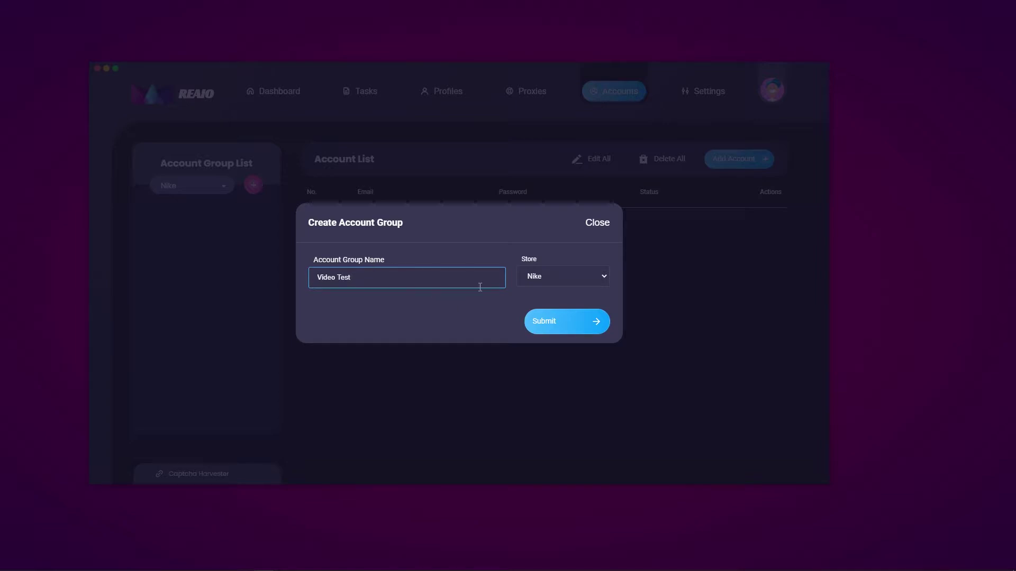
pyautogui.click(563, 276)
pyautogui.click(556, 291)
pyautogui.click(597, 322)
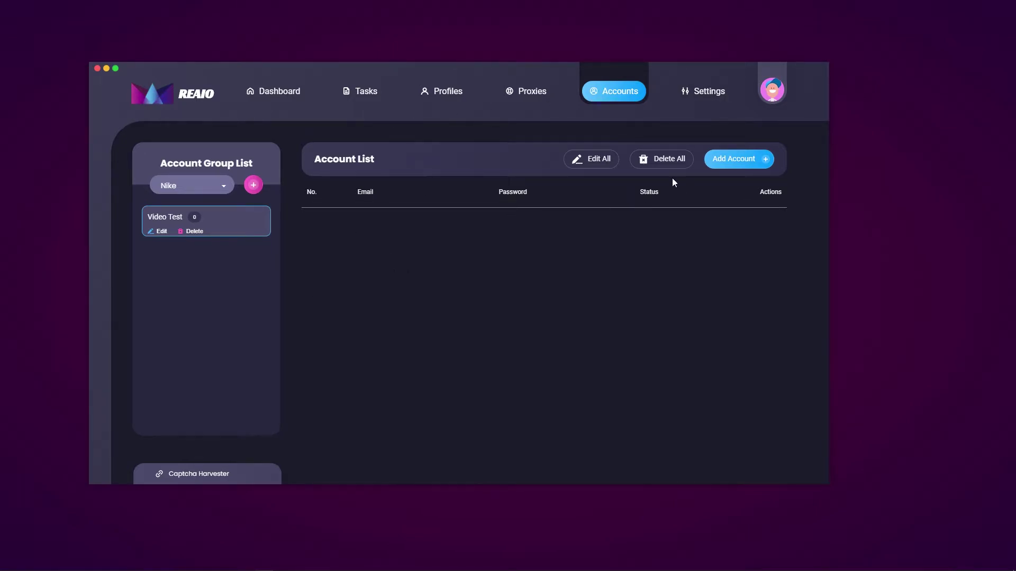
# Add one login, typed as the account's email:password, to the Video Test group
pyautogui.click(739, 159)
pyautogui.click(485, 262)
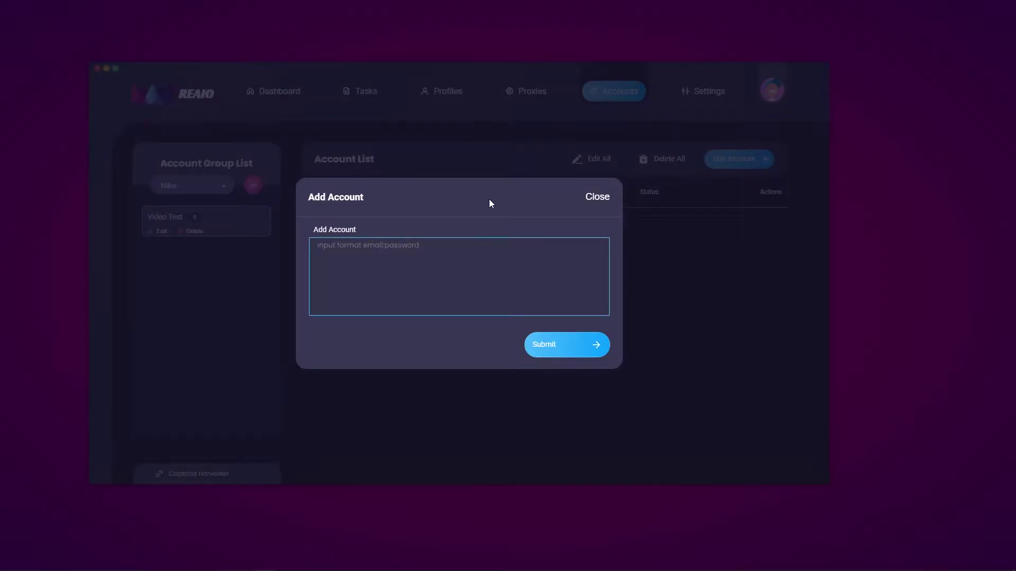
pyautogui.click(556, 350)
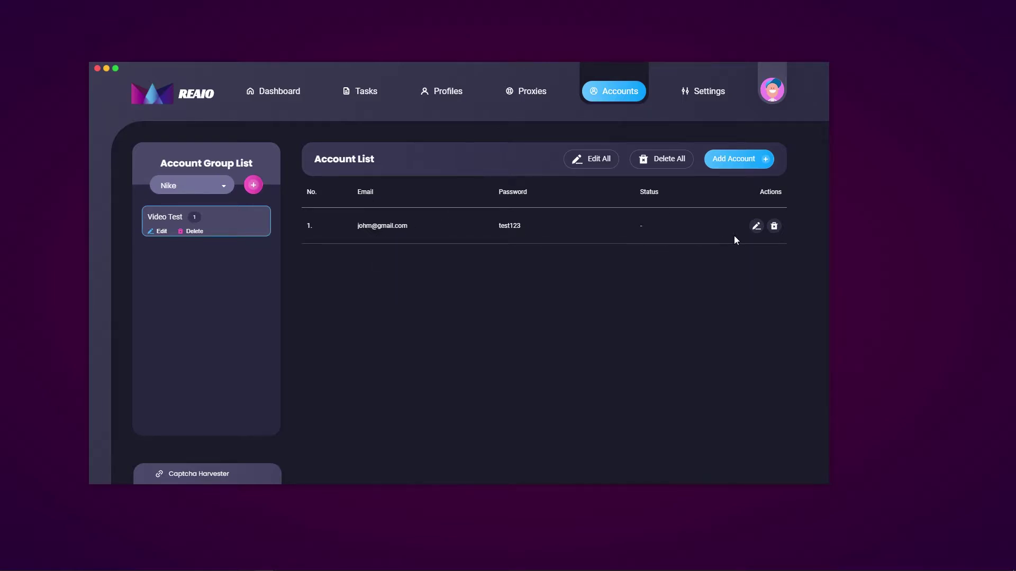
# Inspect the new account in its editor, then move to the Proxies page
pyautogui.click(756, 226)
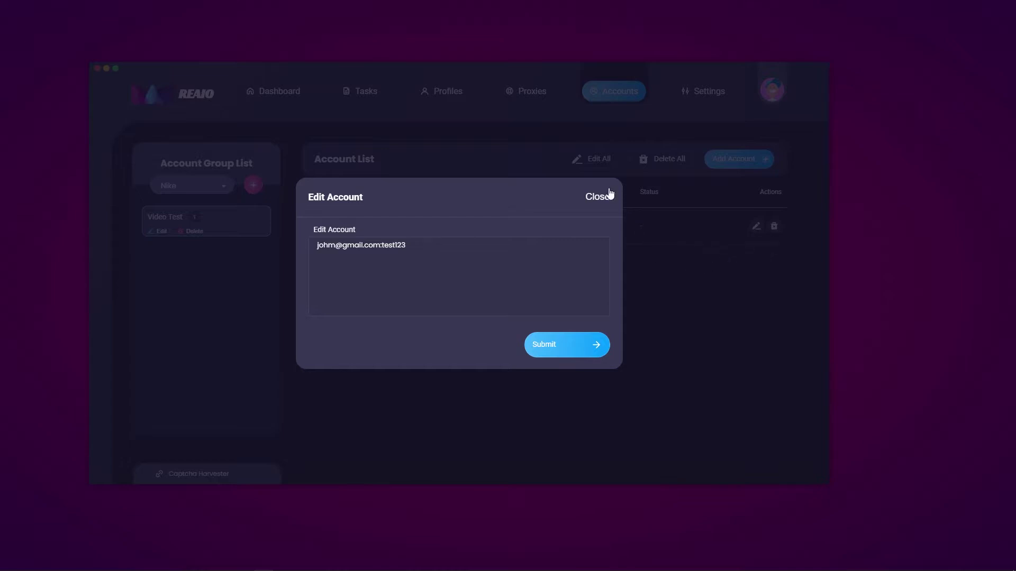
pyautogui.click(598, 197)
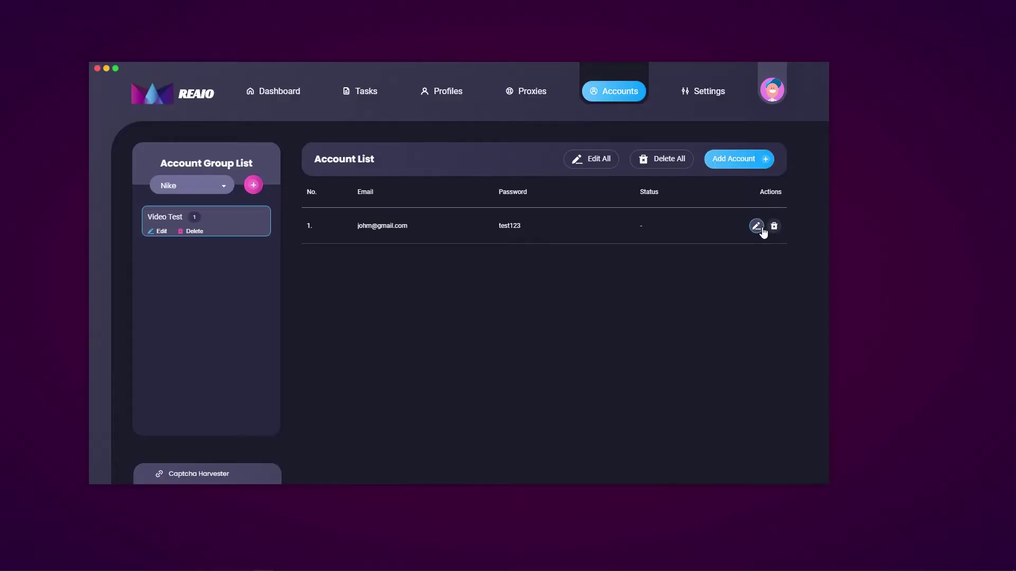
pyautogui.click(540, 100)
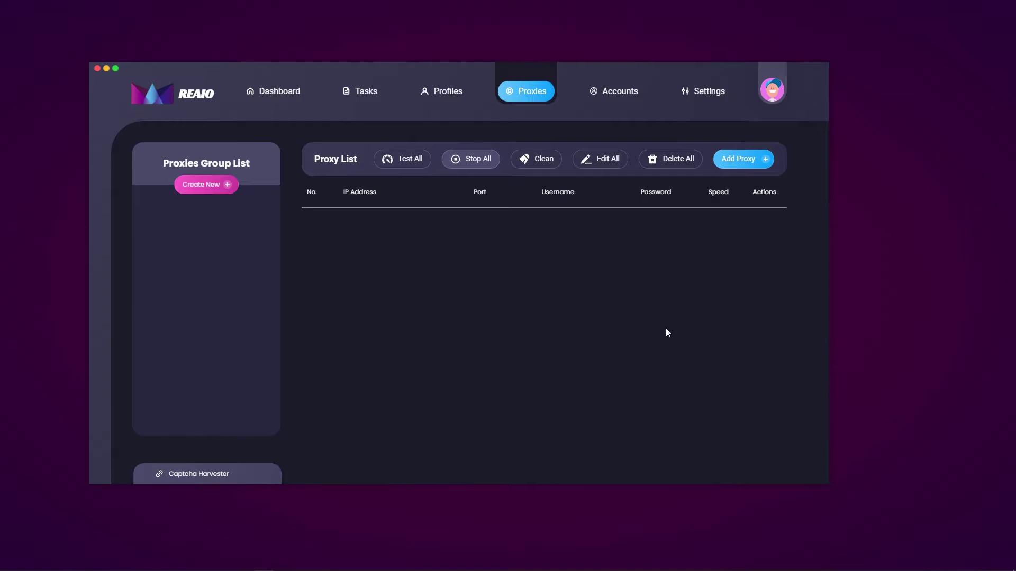
# Create a proxy group named 'Video Test Proxies'
pyautogui.click(226, 193)
pyautogui.click(451, 268)
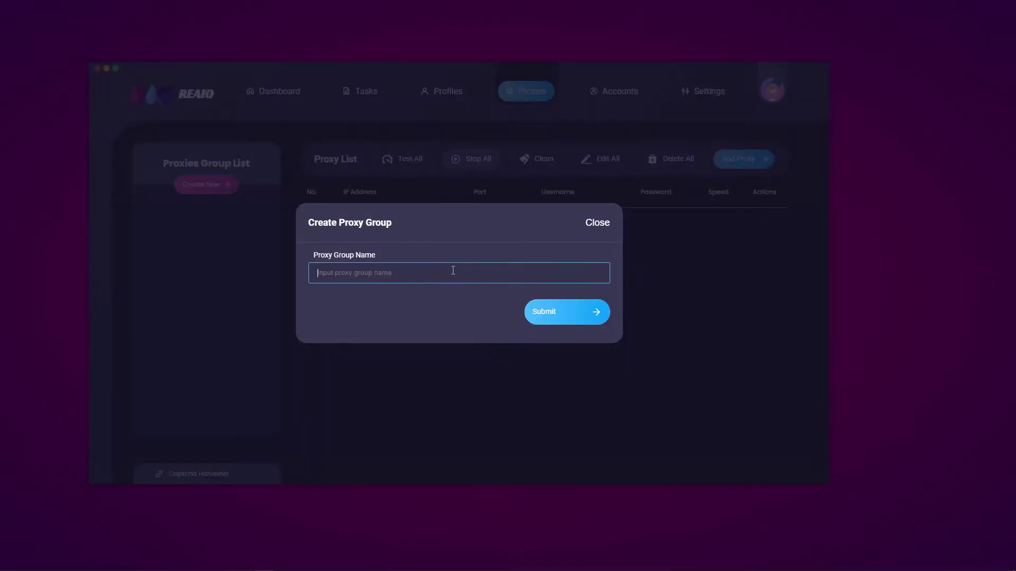
pyautogui.write('Vdei')
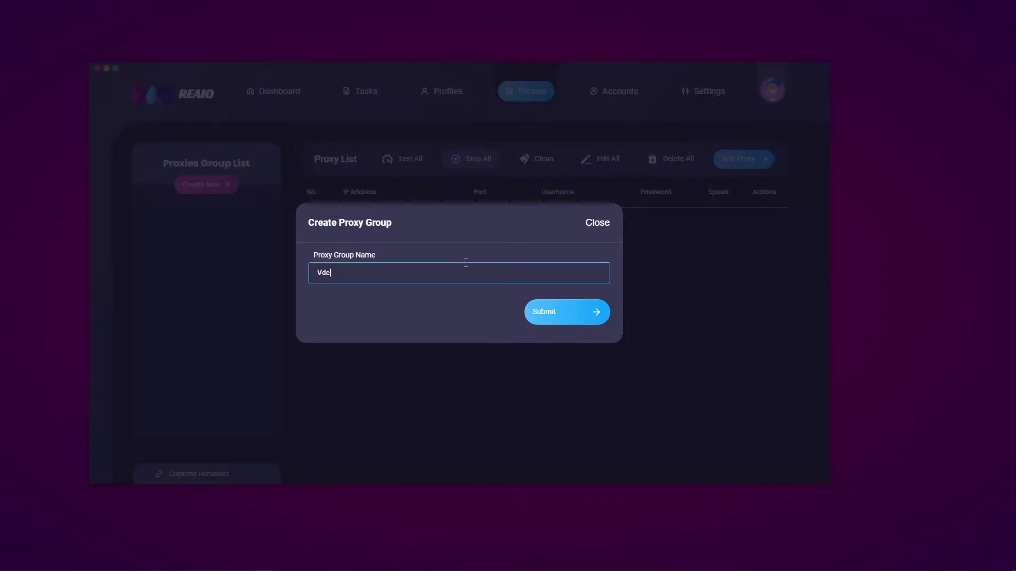
pyautogui.press('BackSpace')
pyautogui.press('BackSpace')
pyautogui.press('BackSpace')
pyautogui.write('ideo Test Proxies')
pyautogui.click(559, 318)
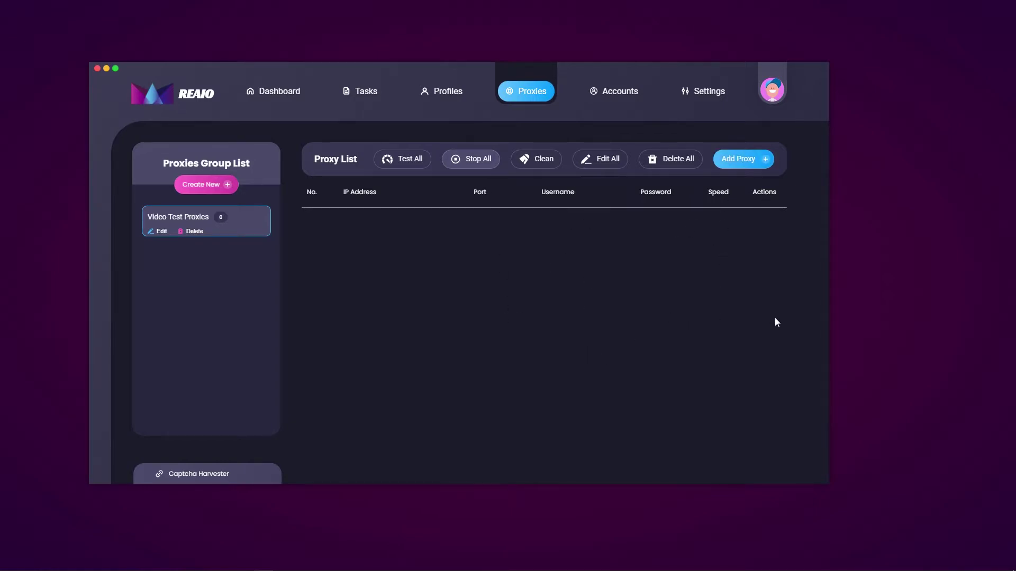
# Paste the proxy list into the group's Add Proxy form and save it
pyautogui.click(406, 161)
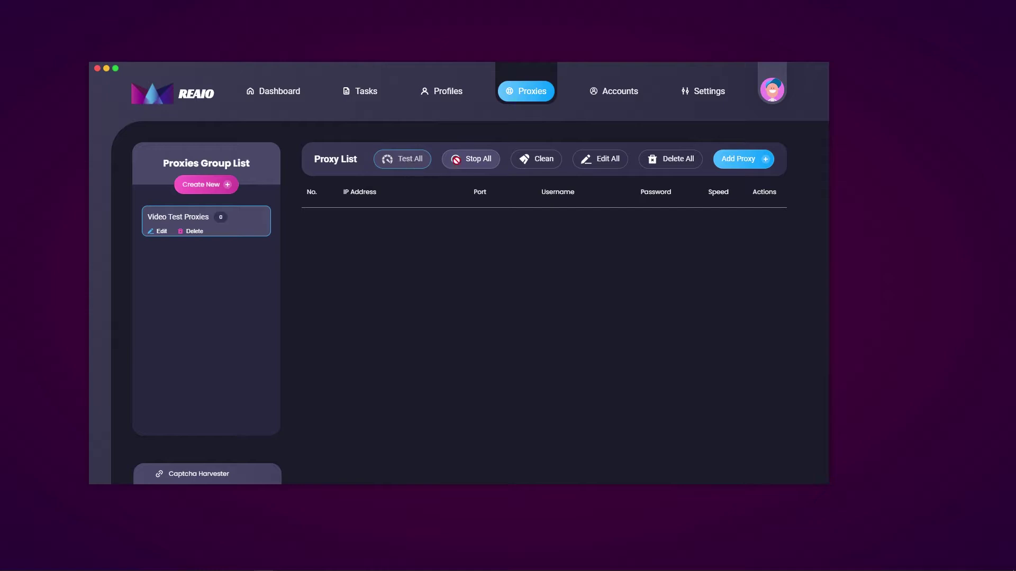
pyautogui.click(489, 160)
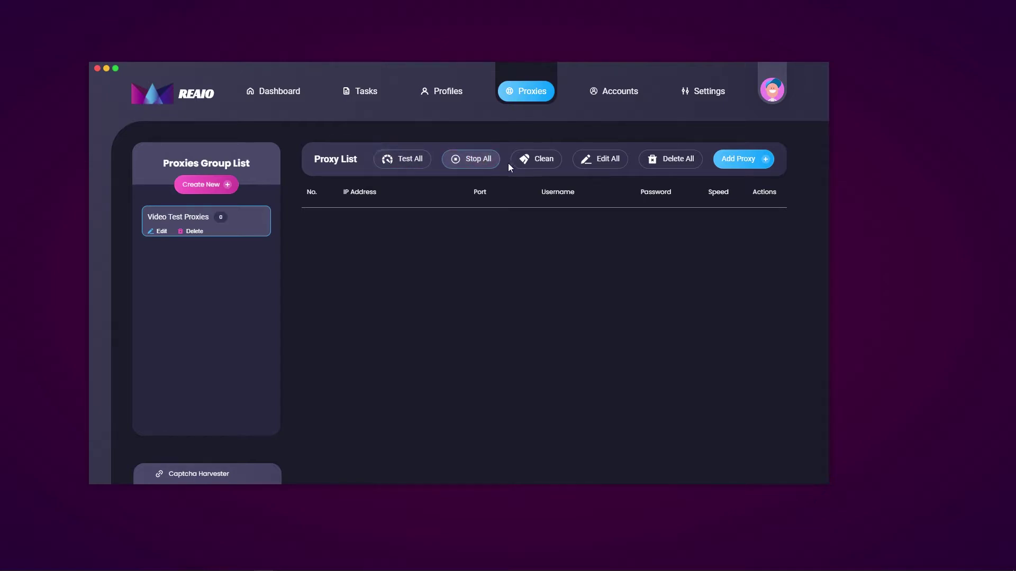
pyautogui.click(682, 163)
pyautogui.click(743, 171)
pyautogui.click(734, 166)
pyautogui.click(415, 272)
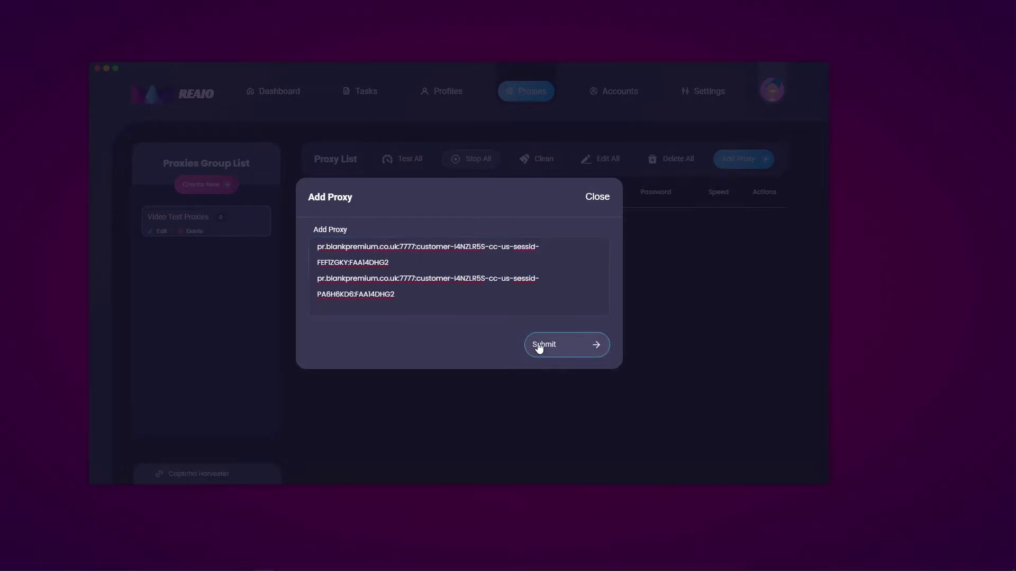
pyautogui.click(539, 347)
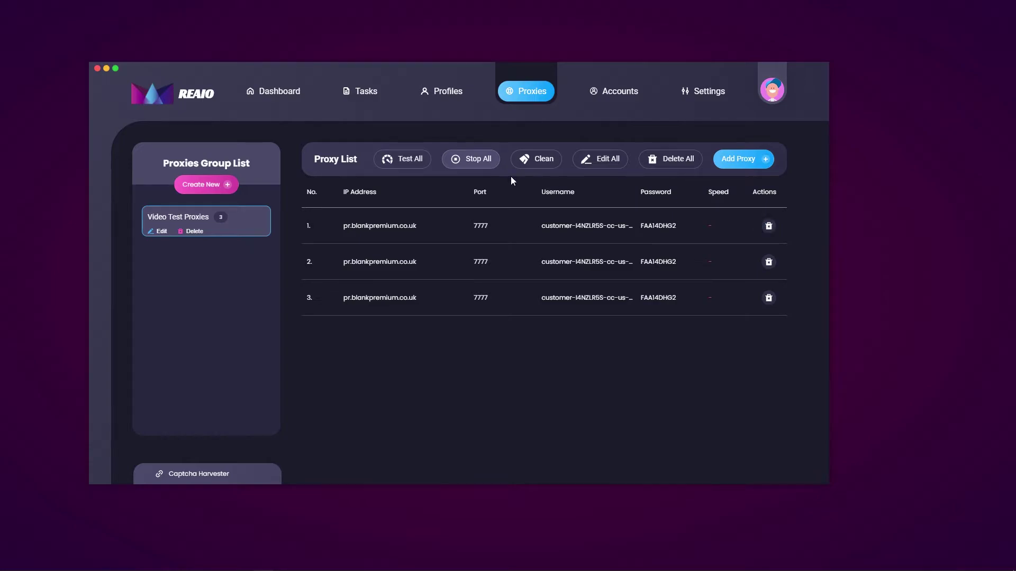
# Test all proxies against Nike GB with a 1000 ms delay limit, then clean out timed-out ones
pyautogui.click(414, 161)
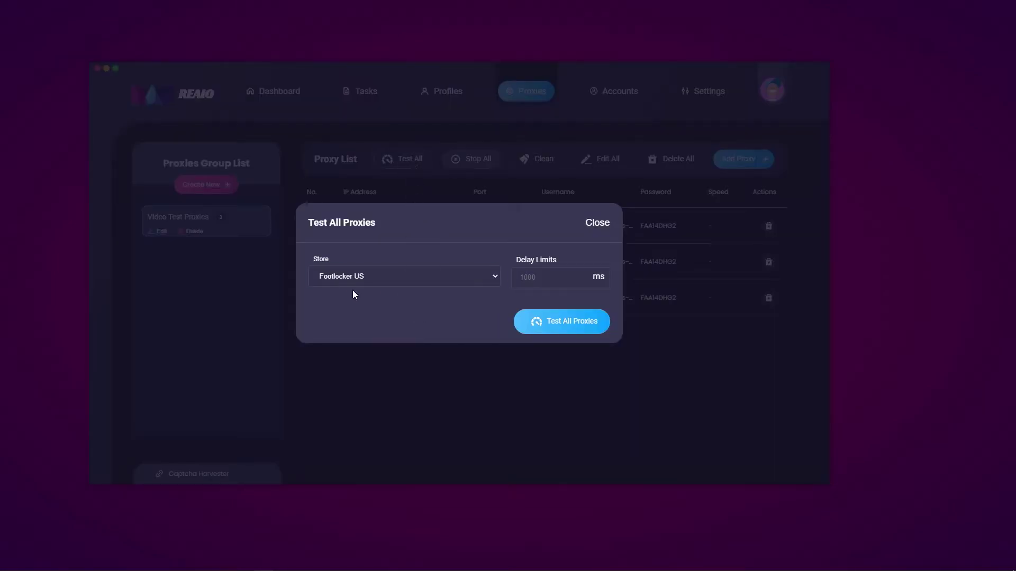
pyautogui.click(347, 274)
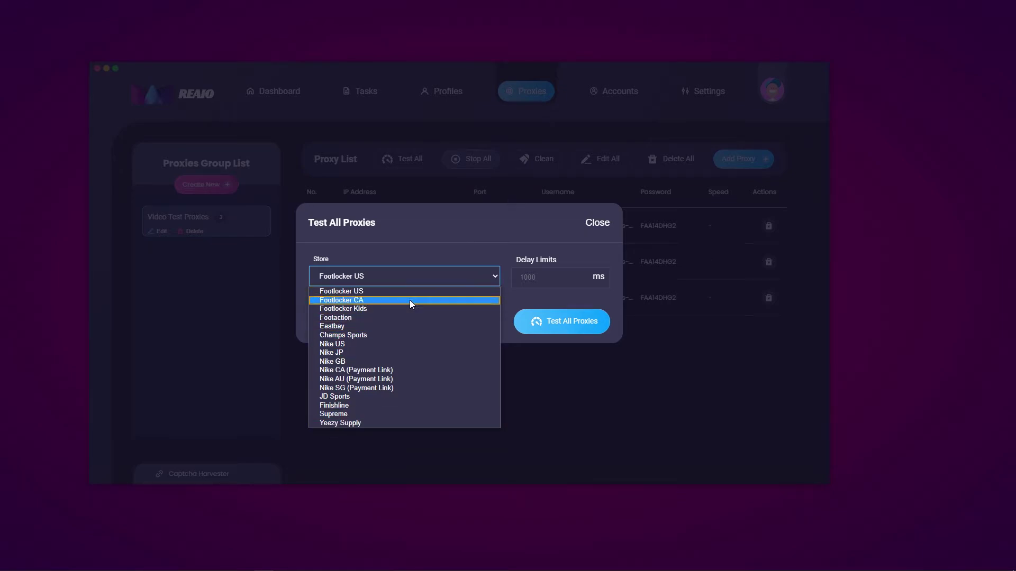
pyautogui.click(362, 292)
pyautogui.click(363, 277)
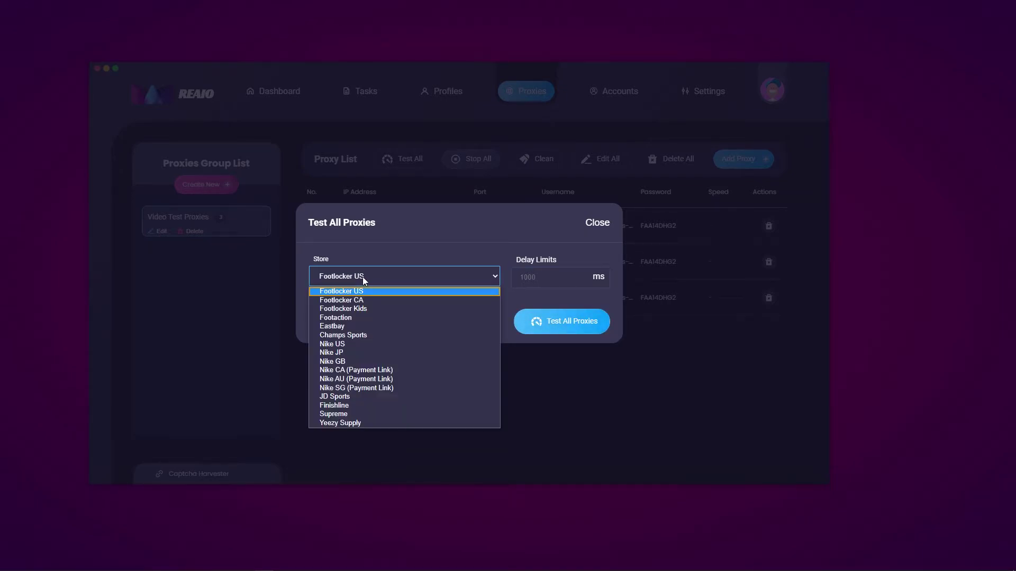
pyautogui.click(369, 363)
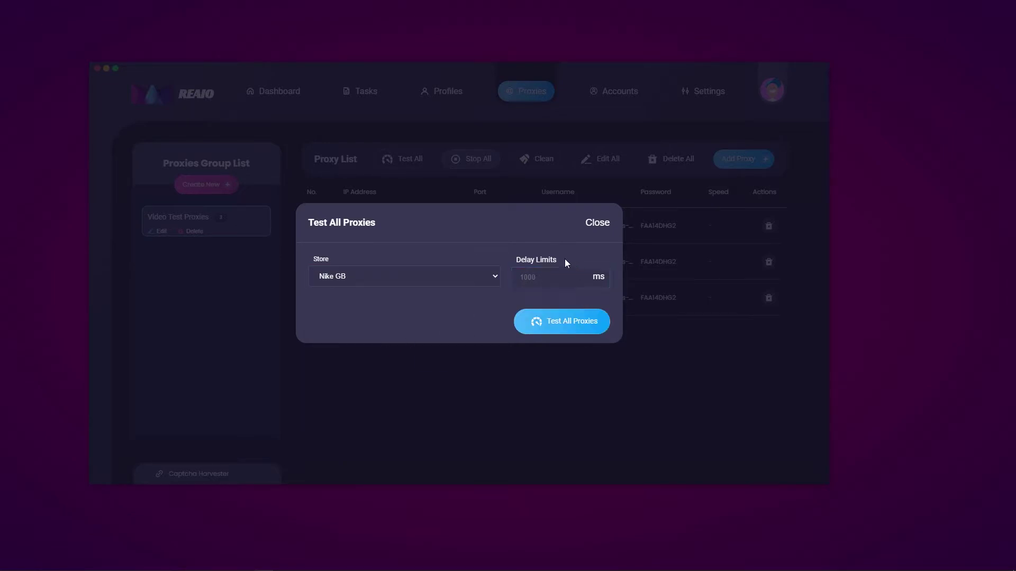
pyautogui.click(558, 281)
pyautogui.write('1000')
pyautogui.click(574, 318)
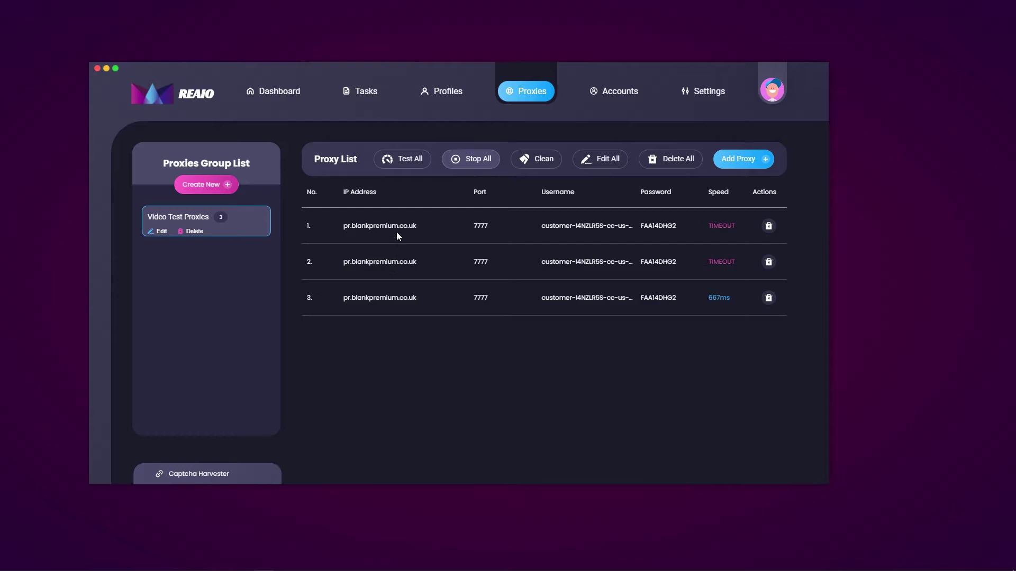
pyautogui.click(550, 161)
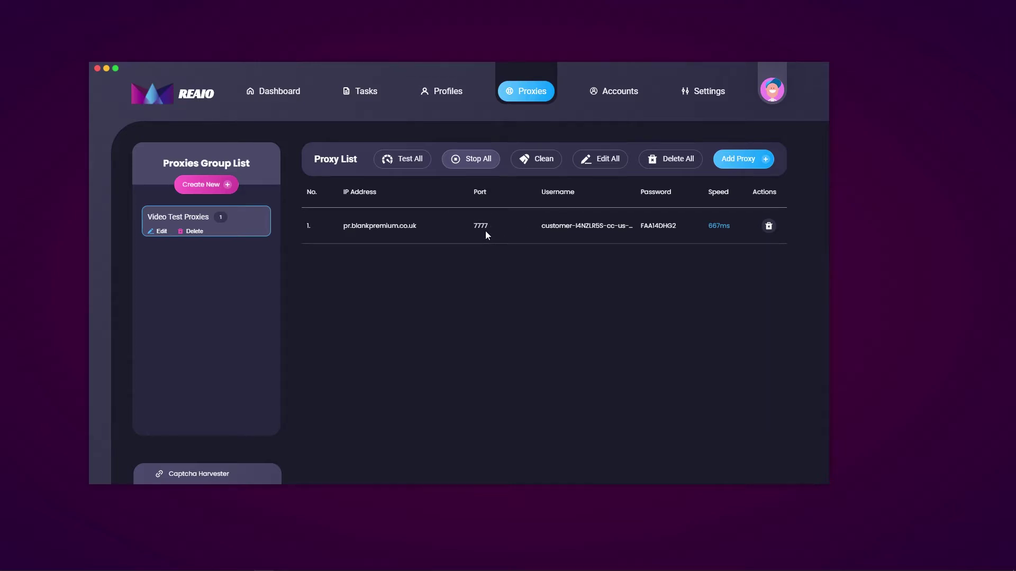
# On the Profiles page, add a profile group named 'Video Test Profiles'
pyautogui.click(437, 94)
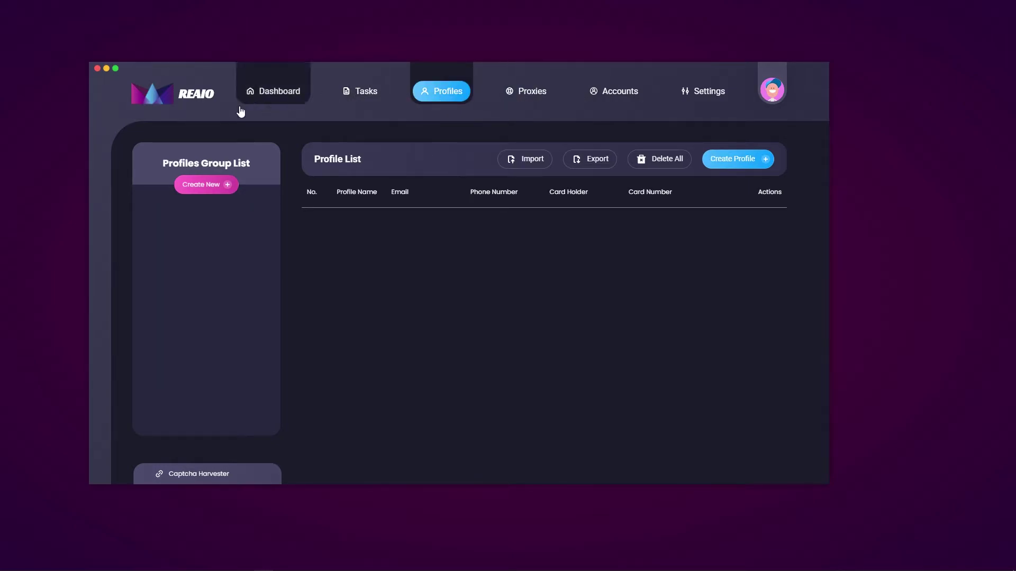
pyautogui.click(199, 187)
pyautogui.click(380, 280)
pyautogui.write('Video Test Profiles')
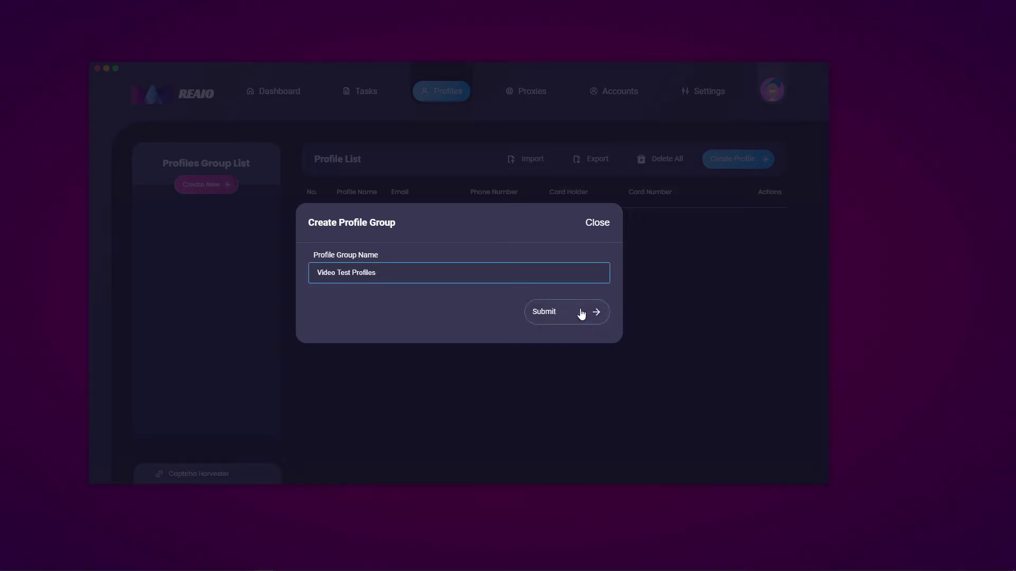
pyautogui.click(581, 315)
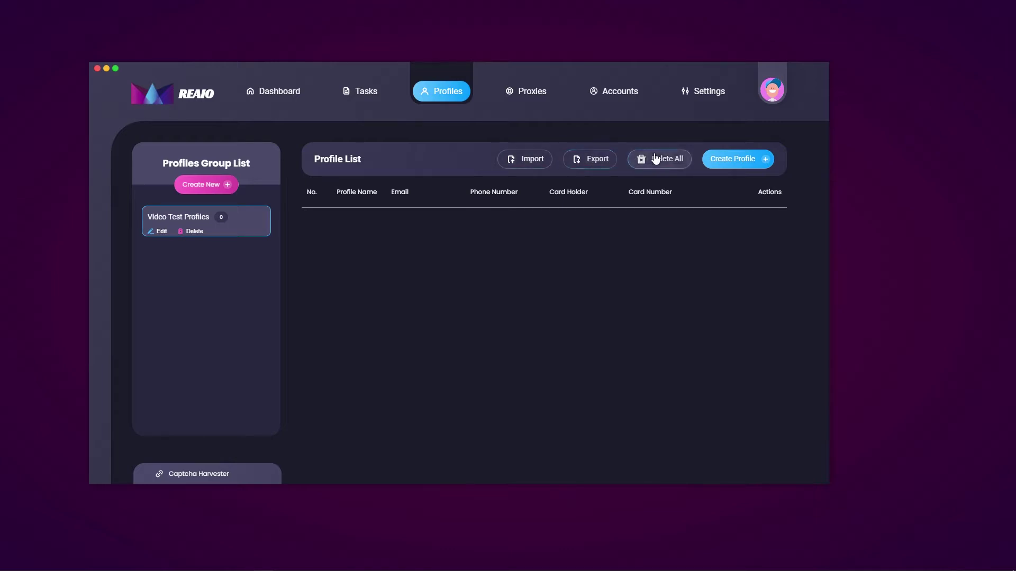
pyautogui.click(747, 162)
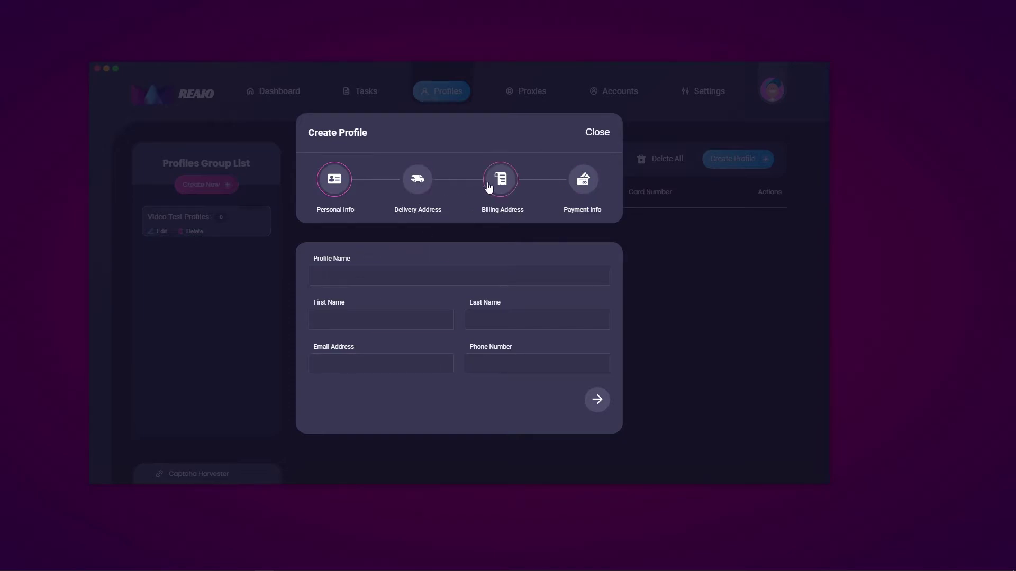
# Save the Video Test profile with billing set to match the delivery address
pyautogui.click(597, 399)
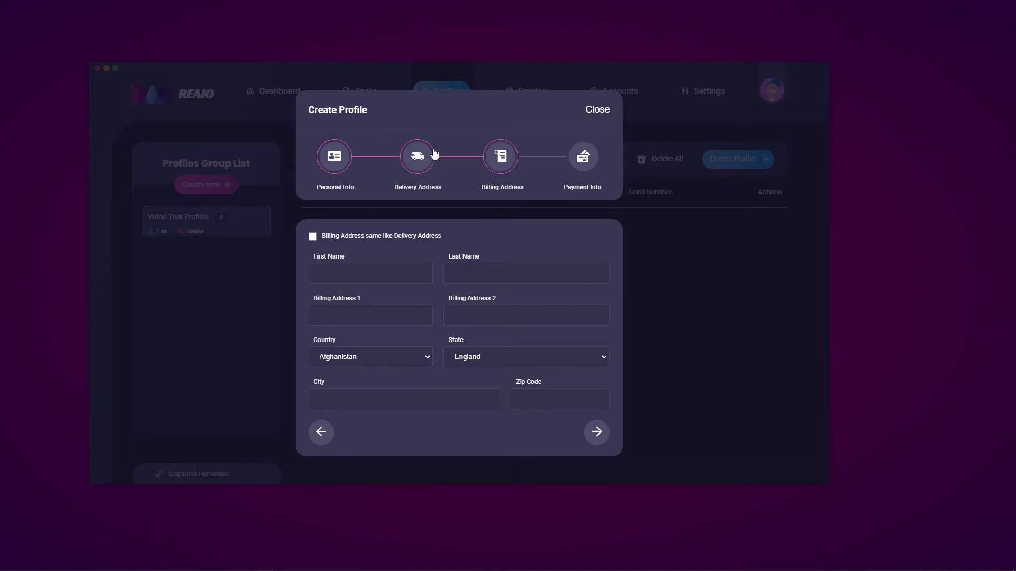
pyautogui.click(313, 236)
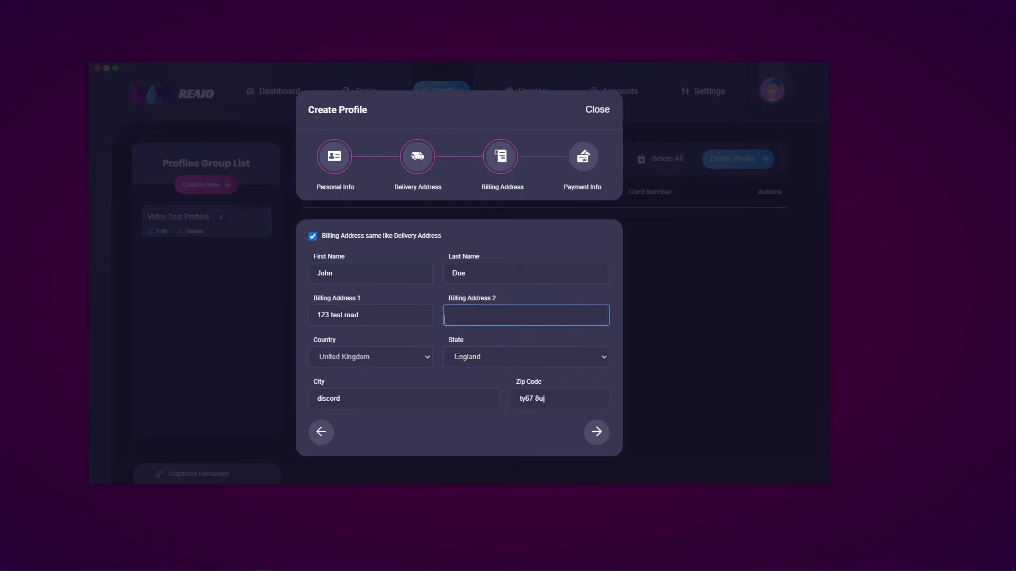
pyautogui.click(595, 434)
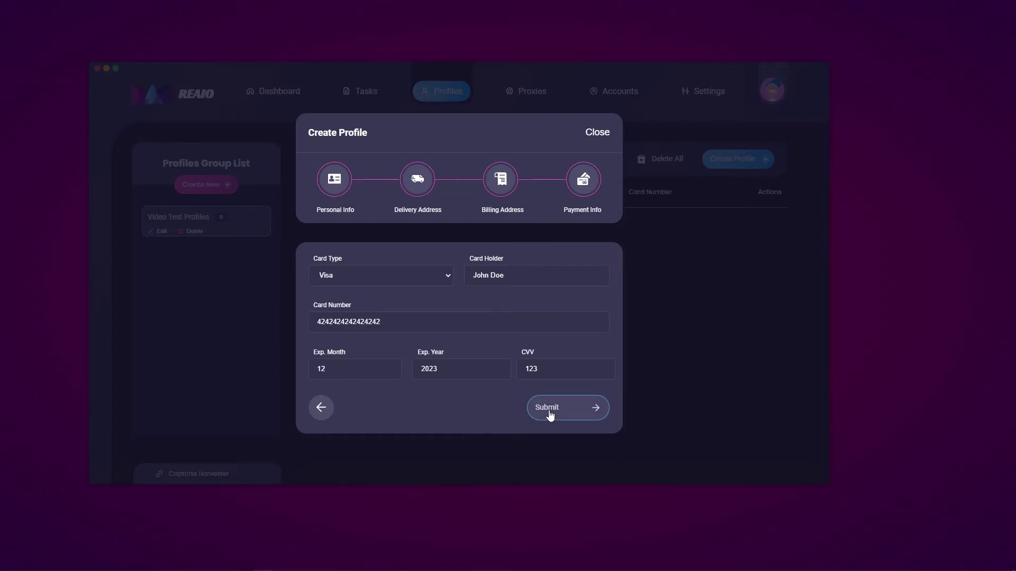
pyautogui.click(550, 415)
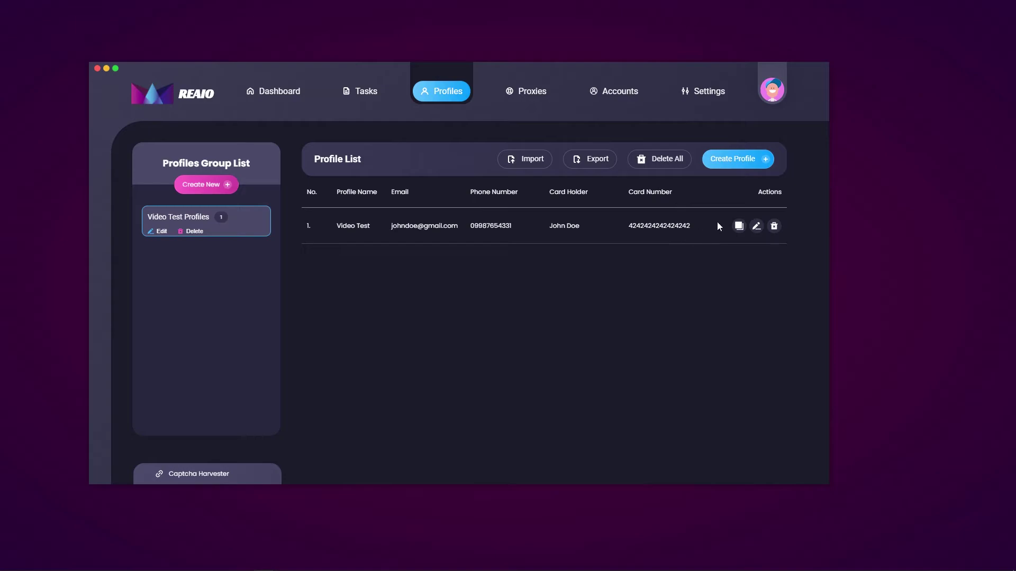
# Duplicate the Video Test profile, delete the copy, and open then close its editor
pyautogui.click(739, 226)
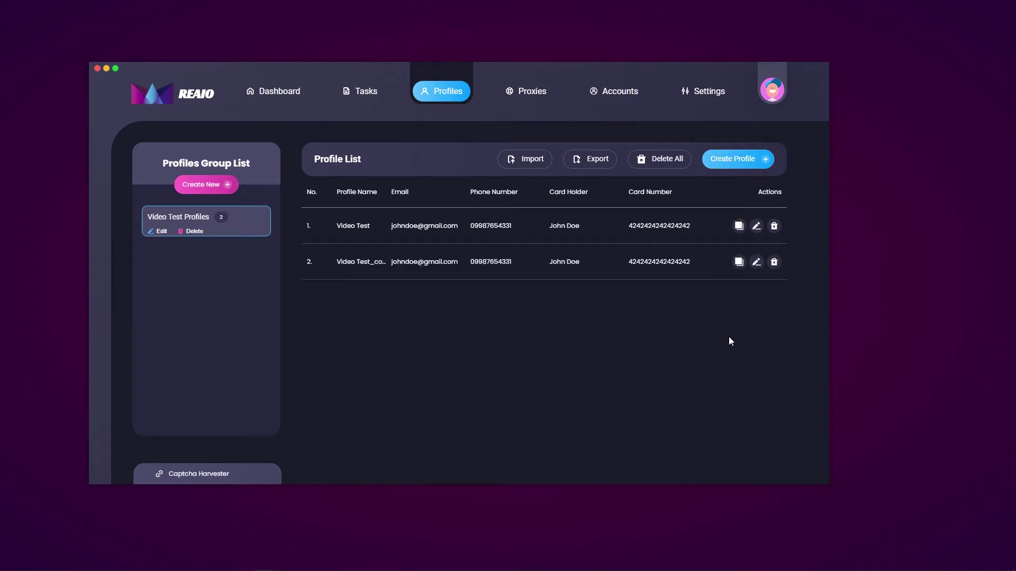
pyautogui.click(774, 263)
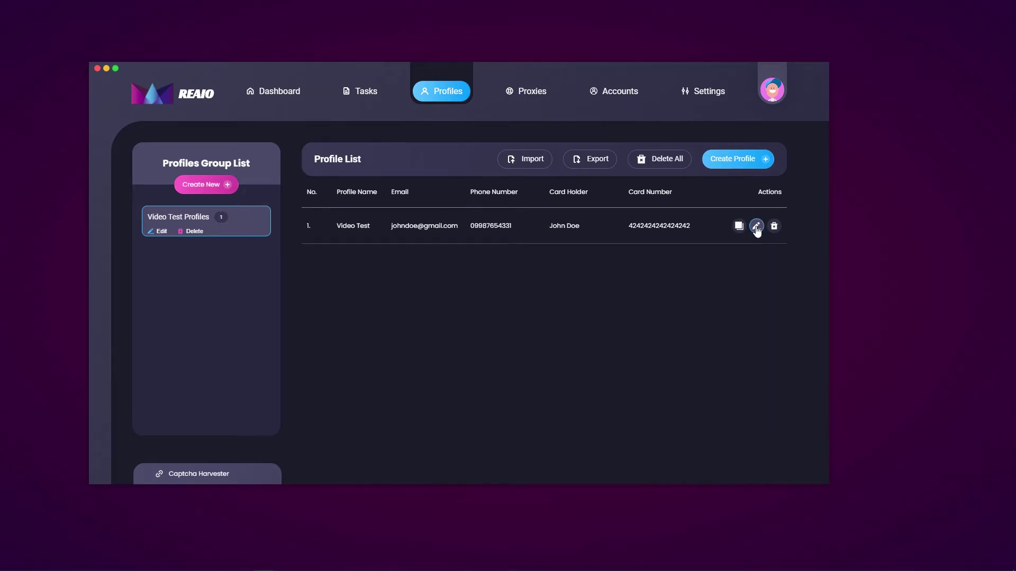
pyautogui.click(757, 227)
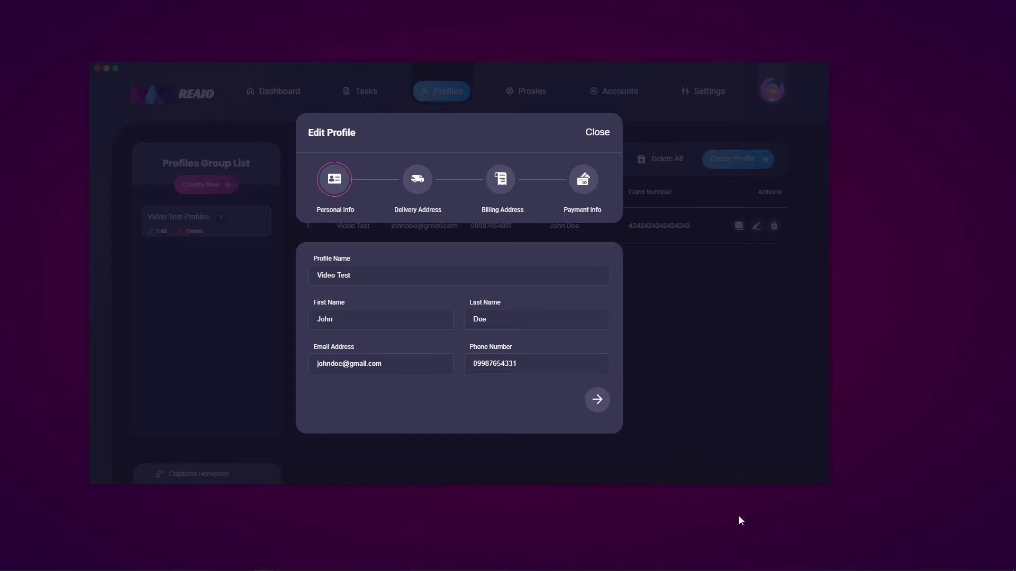
pyautogui.press('Escape')
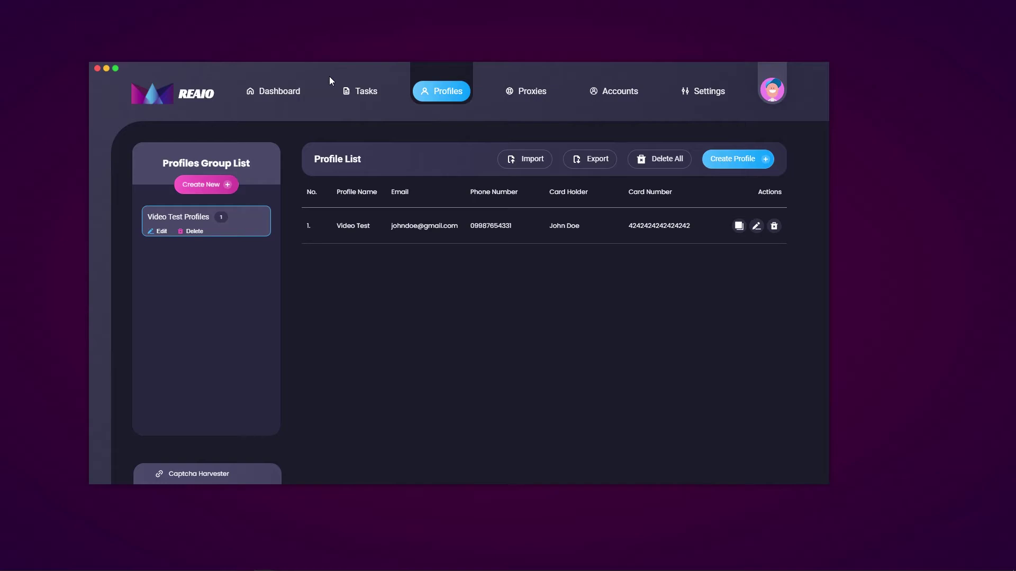
# On the Dashboard, browse upcoming drops for 7–10 February, ending on 11 February
pyautogui.click(303, 95)
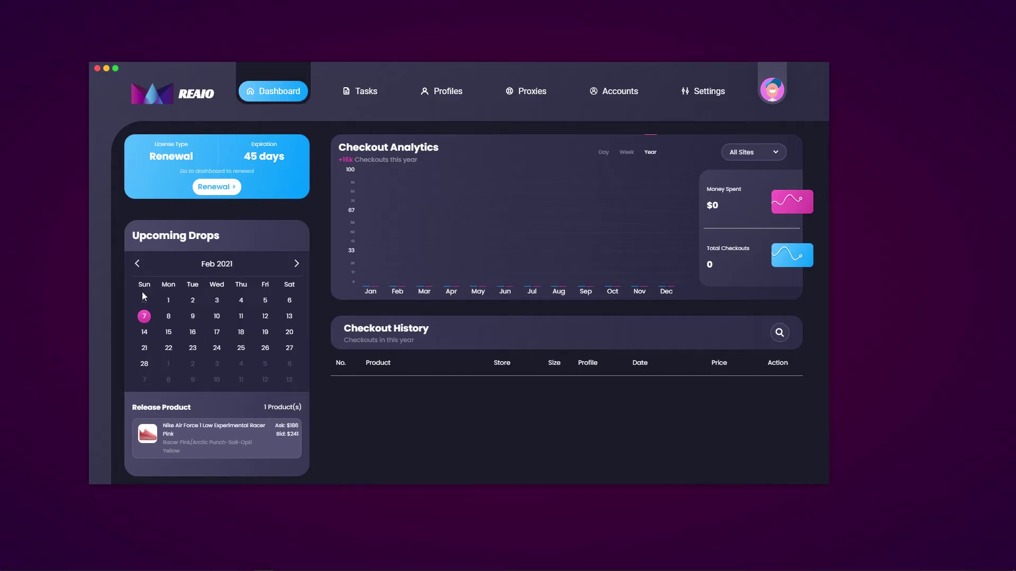
pyautogui.click(168, 316)
pyautogui.click(194, 318)
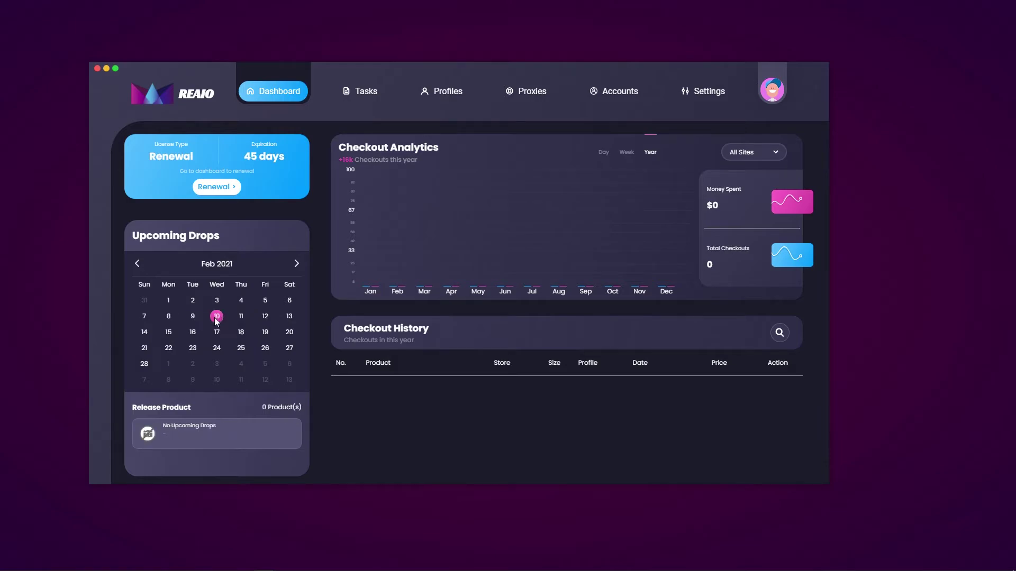
pyautogui.scroll(-2, 203, 455)
pyautogui.scroll(2, 204, 458)
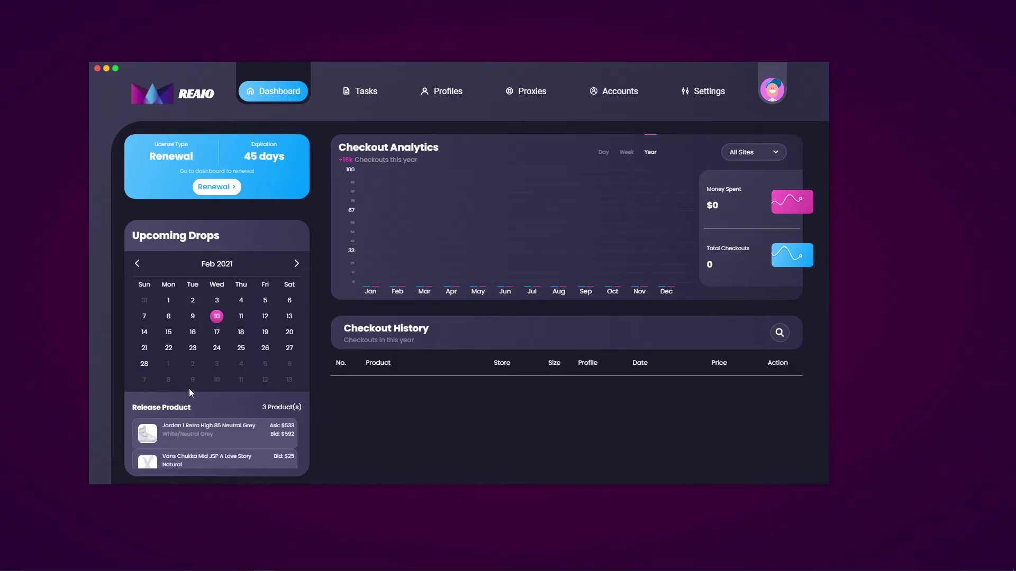
pyautogui.click(168, 315)
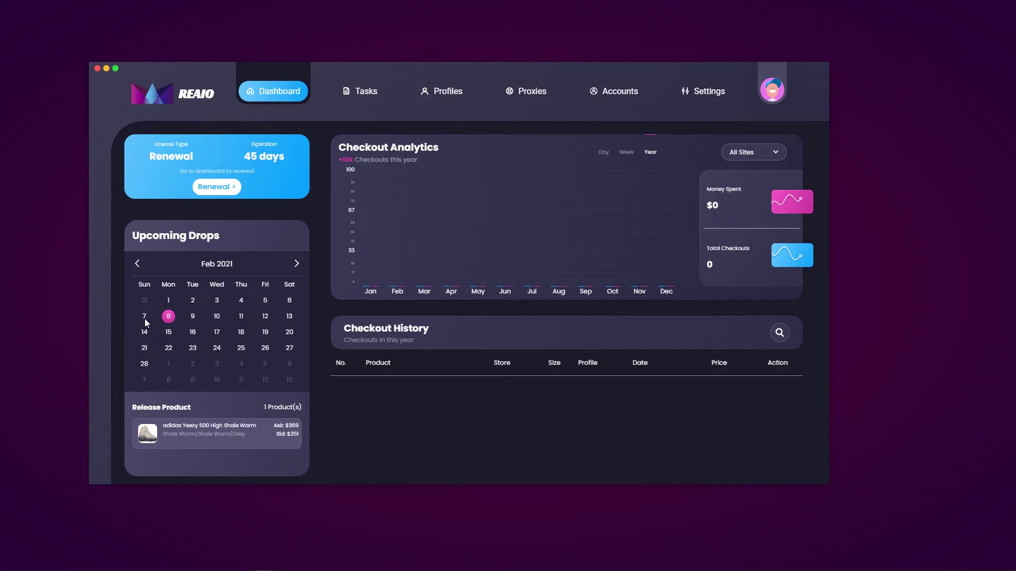
pyautogui.click(144, 317)
pyautogui.click(165, 317)
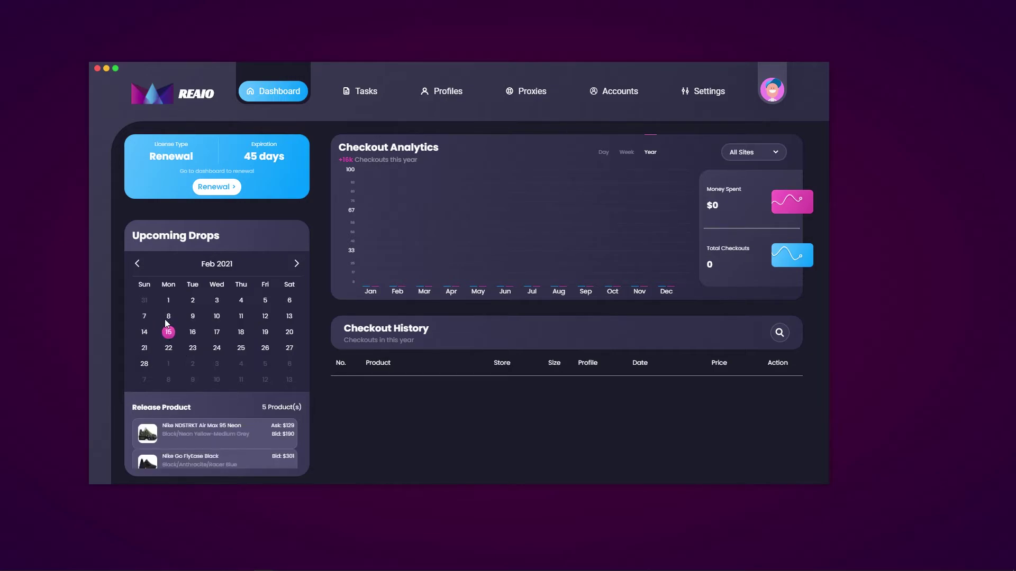
pyautogui.click(192, 317)
pyautogui.click(217, 316)
pyautogui.click(241, 316)
pyautogui.scroll(-2, 259, 437)
pyautogui.scroll(-2, 260, 437)
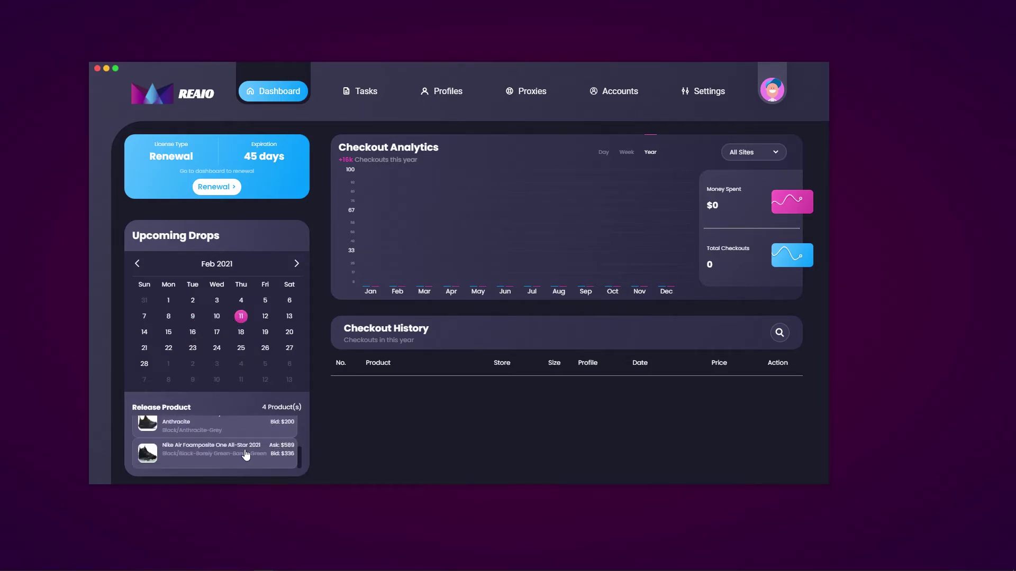
pyautogui.scroll(4, 231, 446)
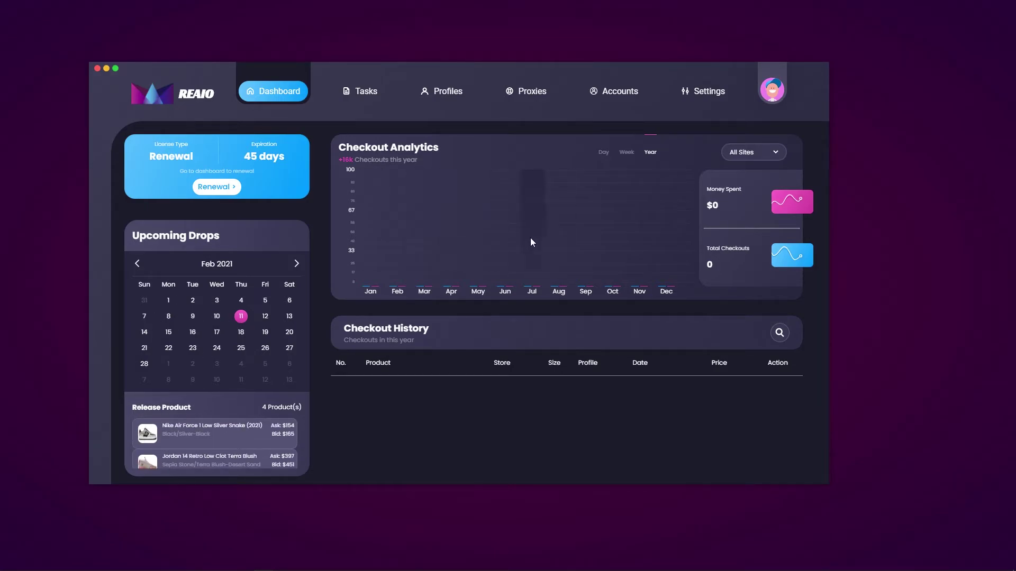
# Switch checkout analytics through the Day and Week views back to Year
pyautogui.click(603, 153)
pyautogui.click(628, 154)
pyautogui.click(648, 156)
# Open and close the All Sites filter and the Checkout History search without changes
pyautogui.click(750, 152)
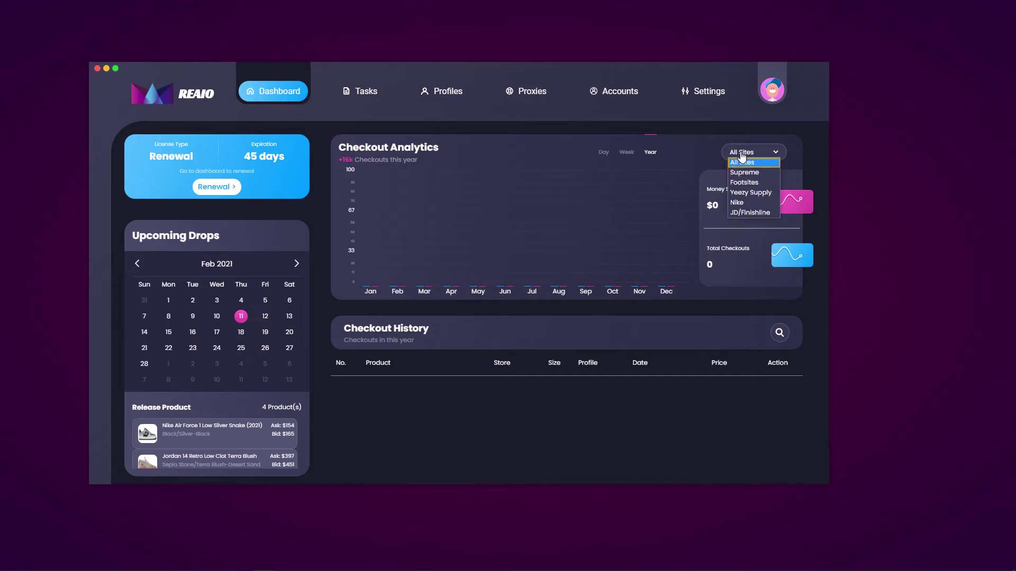
pyautogui.click(756, 162)
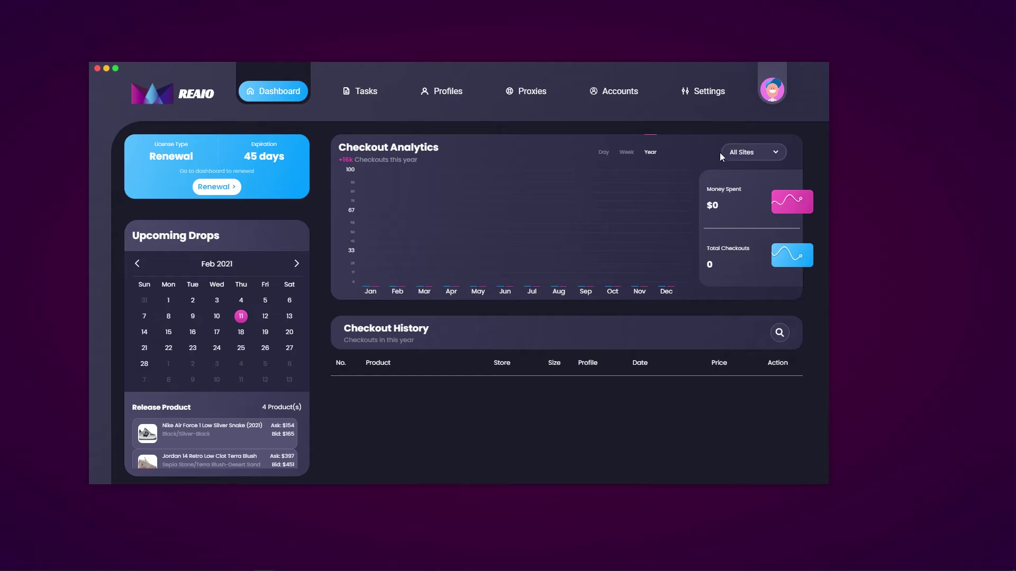
pyautogui.click(768, 154)
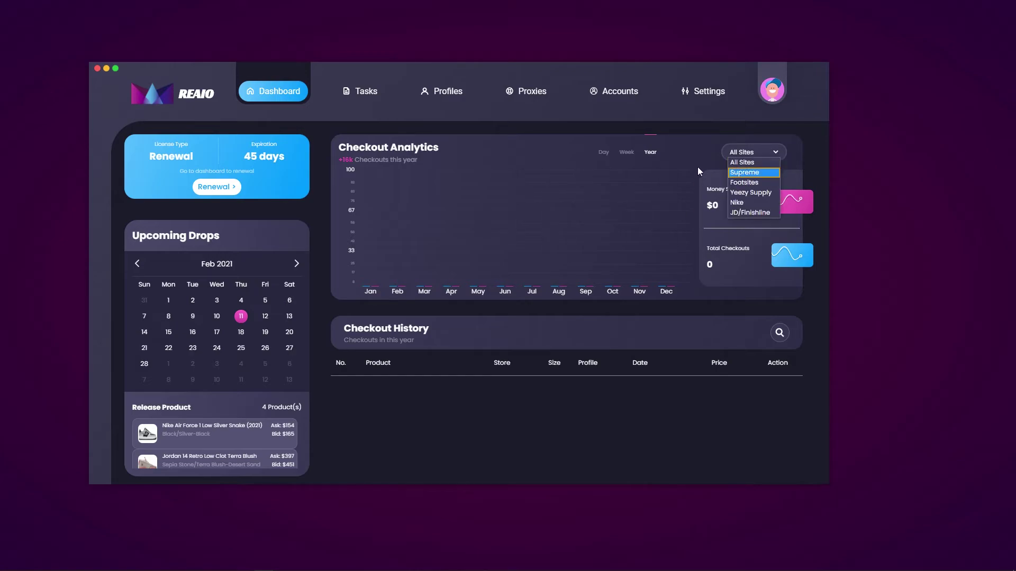
pyautogui.click(734, 164)
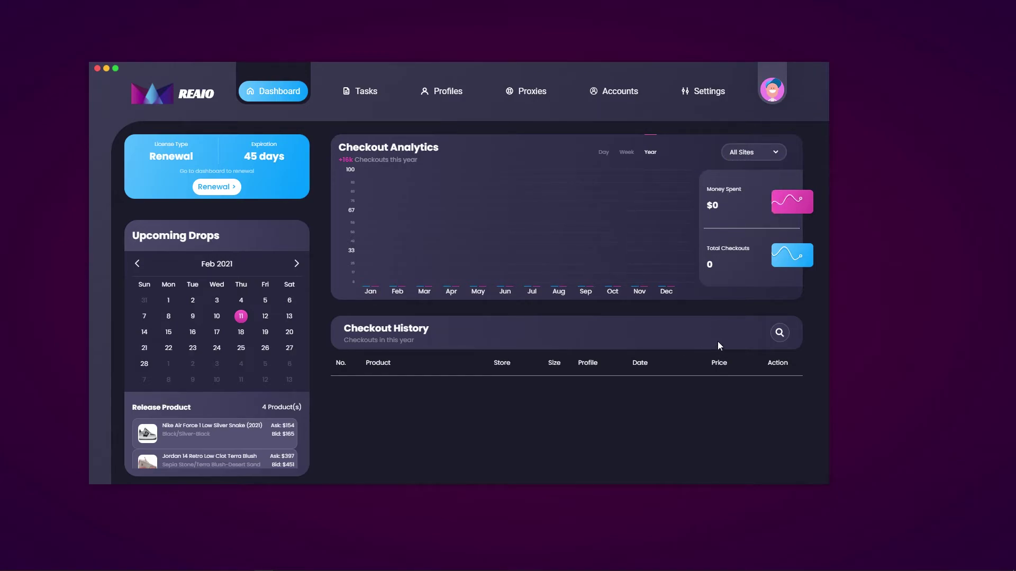
pyautogui.click(780, 333)
pyautogui.click(418, 397)
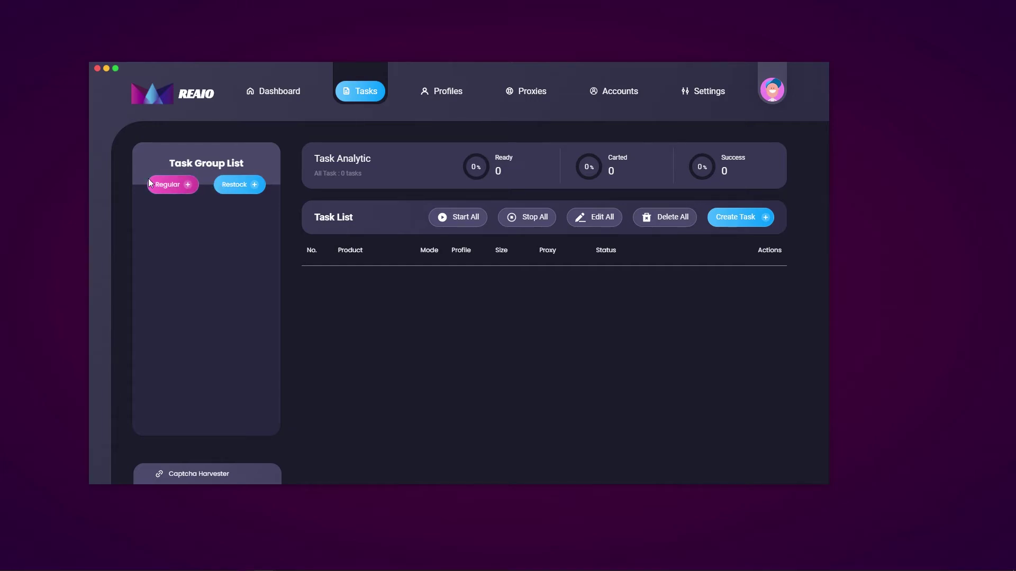
# Name the new regular task group 'Video Test Tasks', set its store to Supreme, and submit
pyautogui.click(162, 186)
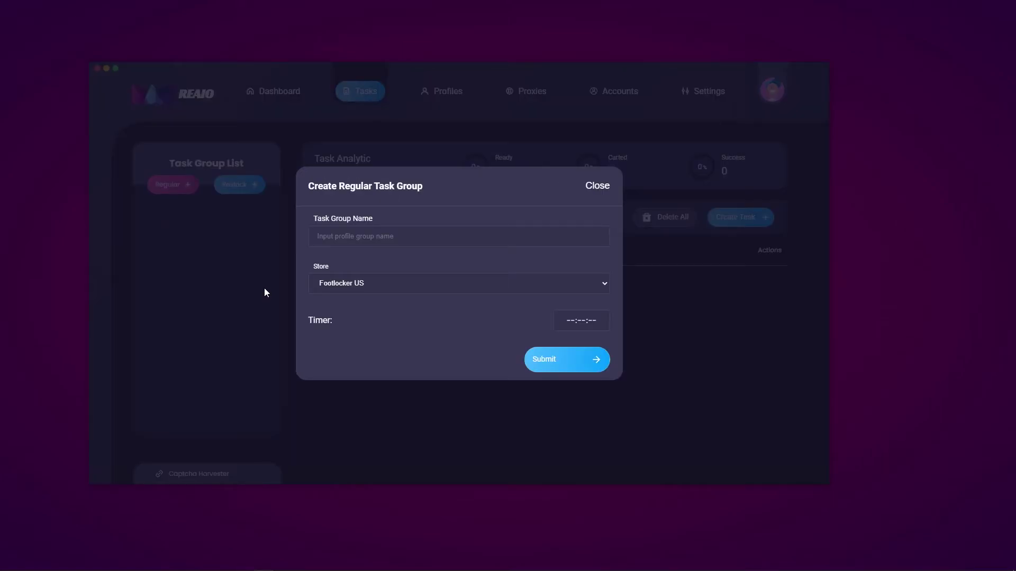
pyautogui.click(431, 238)
pyautogui.write('Video Test Tasks')
pyautogui.click(424, 290)
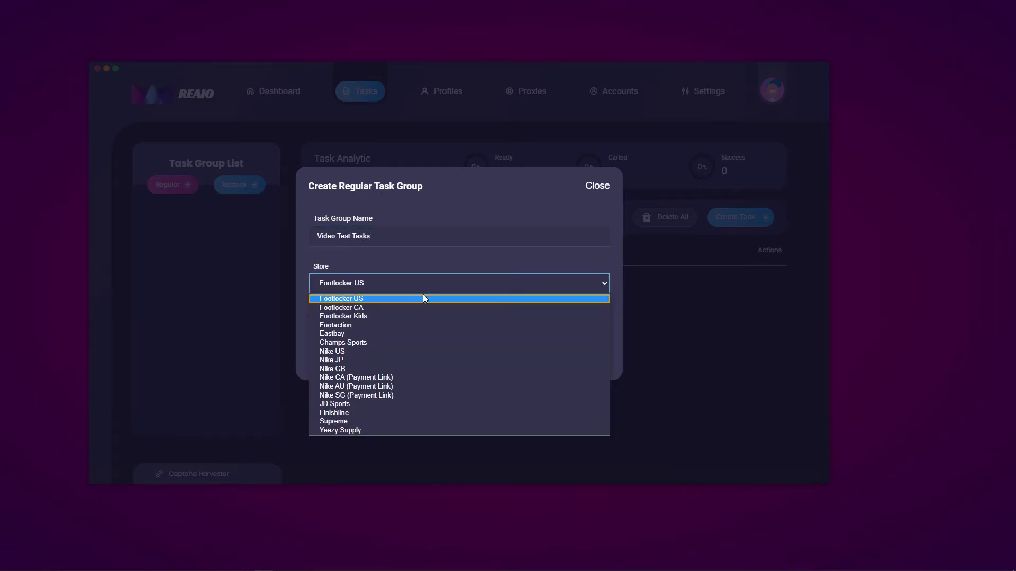
pyautogui.click(493, 369)
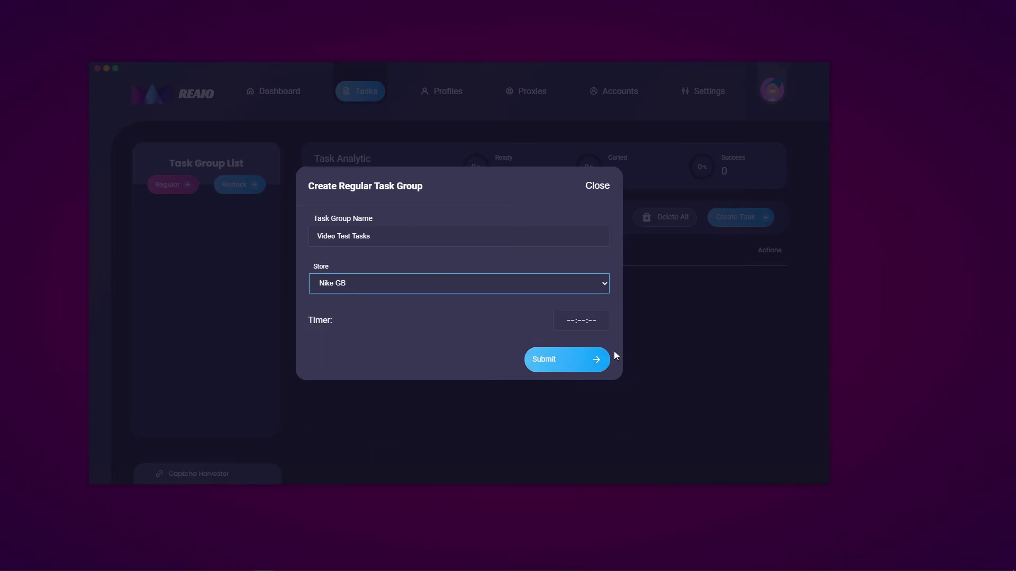
pyautogui.click(571, 286)
pyautogui.click(510, 421)
pyautogui.click(573, 319)
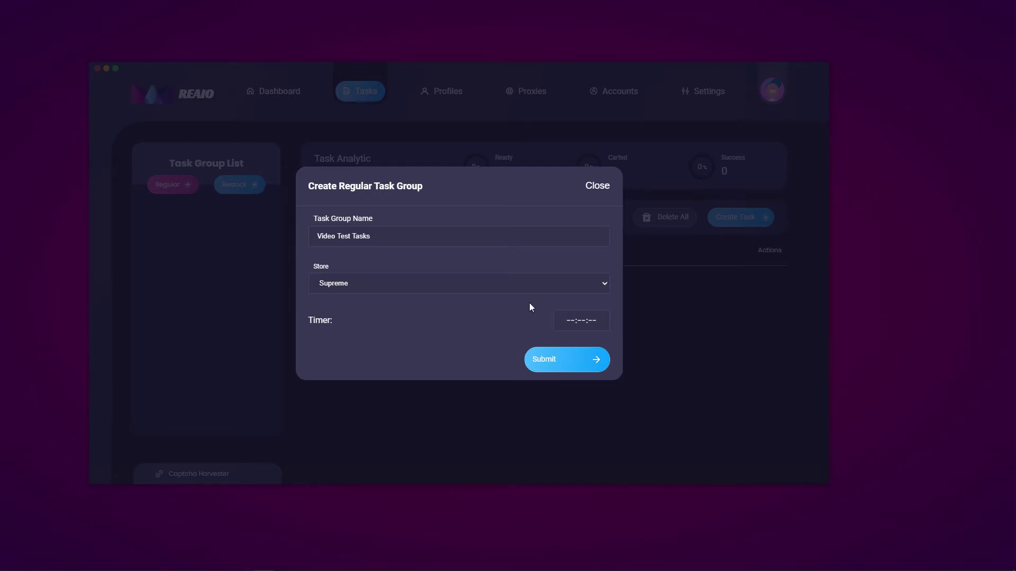
pyautogui.click(580, 362)
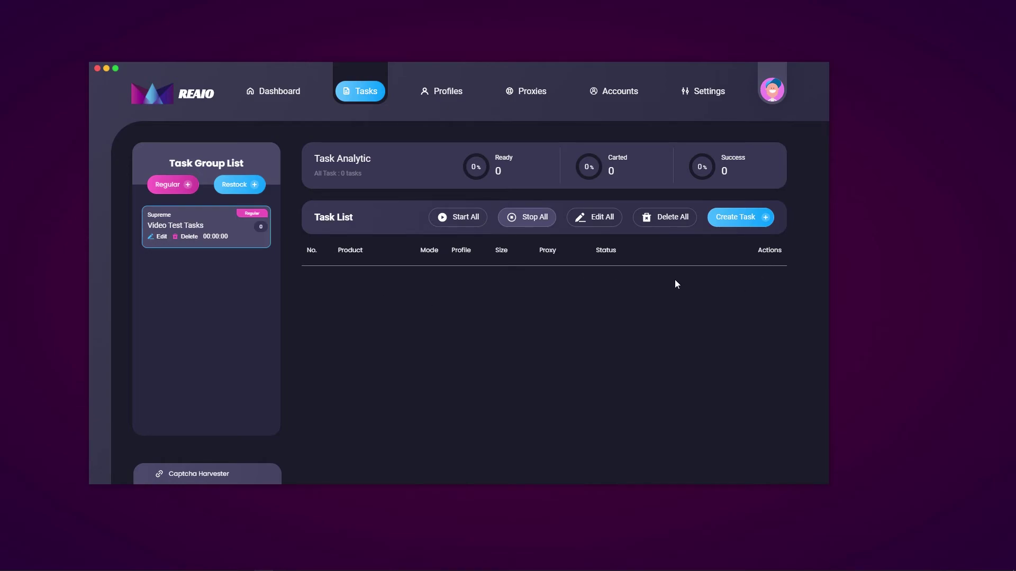
# Start a new task and choose the Video Test Profiles profile group
pyautogui.click(743, 222)
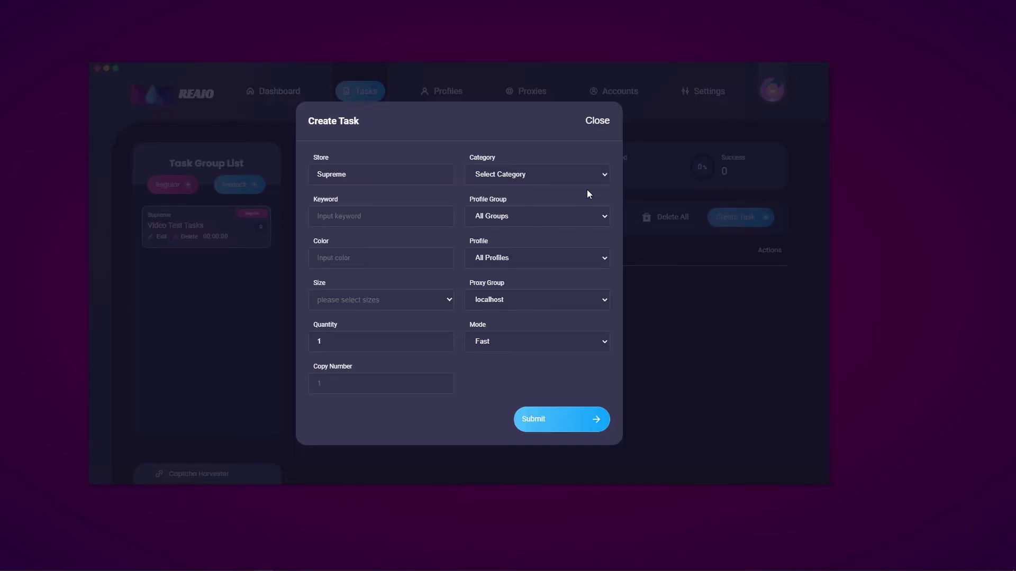
pyautogui.click(425, 168)
pyautogui.click(504, 178)
pyautogui.click(519, 176)
pyautogui.click(400, 217)
pyautogui.click(492, 221)
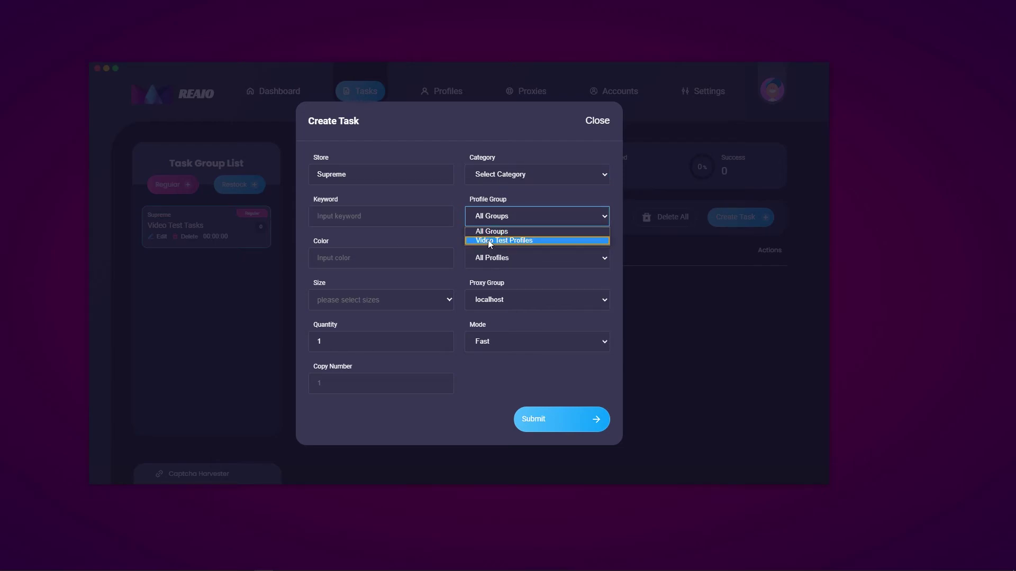
pyautogui.click(487, 240)
pyautogui.click(523, 266)
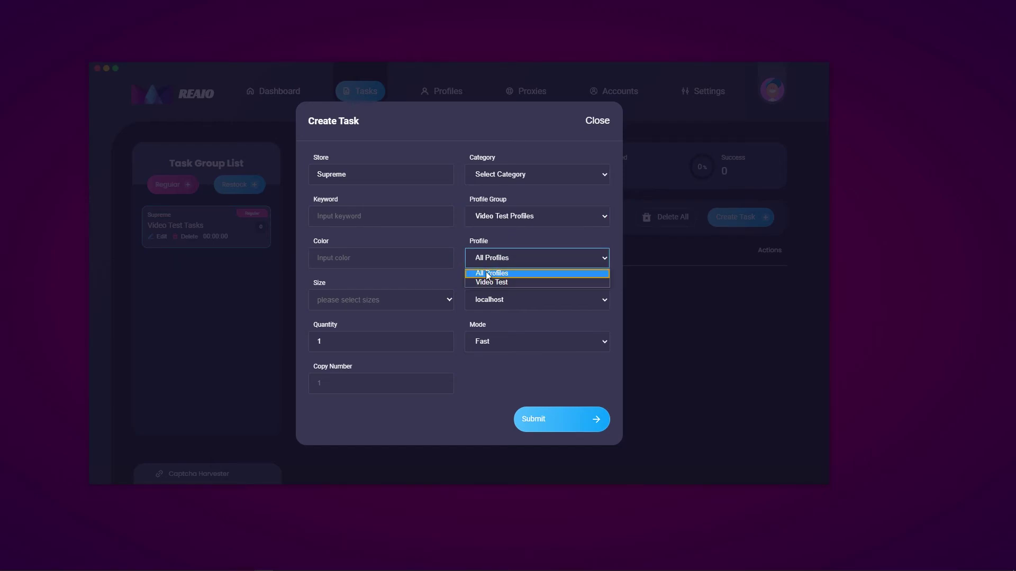
pyautogui.click(487, 257)
# Set the proxy group to Video Test Proxies, keeping the mode on Fast
pyautogui.click(327, 299)
pyautogui.click(327, 300)
pyautogui.click(497, 296)
pyautogui.click(498, 297)
pyautogui.click(497, 299)
pyautogui.click(491, 322)
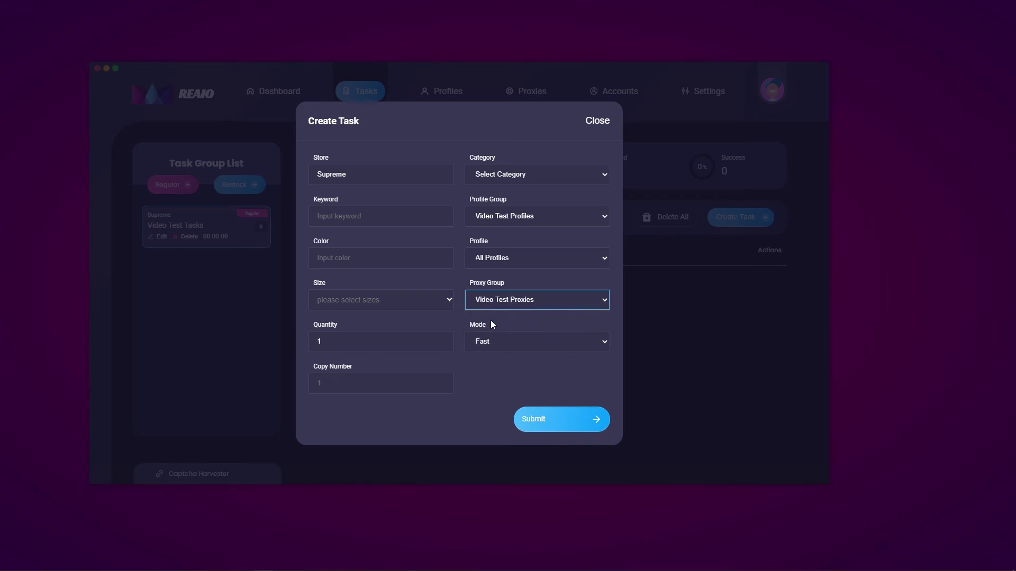
pyautogui.click(483, 342)
pyautogui.click(484, 339)
pyautogui.click(395, 341)
pyautogui.click(369, 380)
pyautogui.click(465, 368)
# Choose the Video Test profile, Random size and color 'Red', then submit the task
pyautogui.click(483, 176)
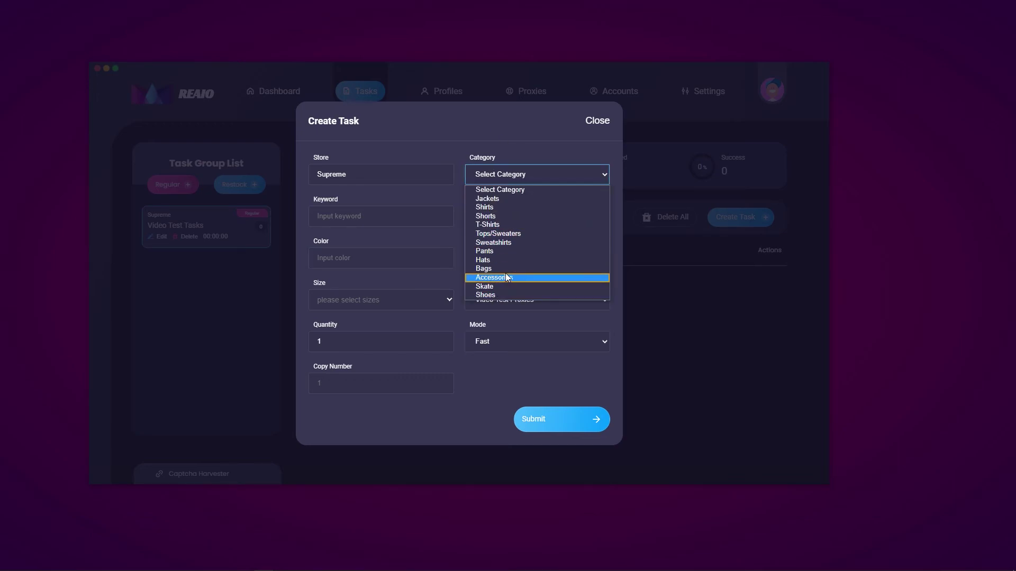
pyautogui.click(518, 172)
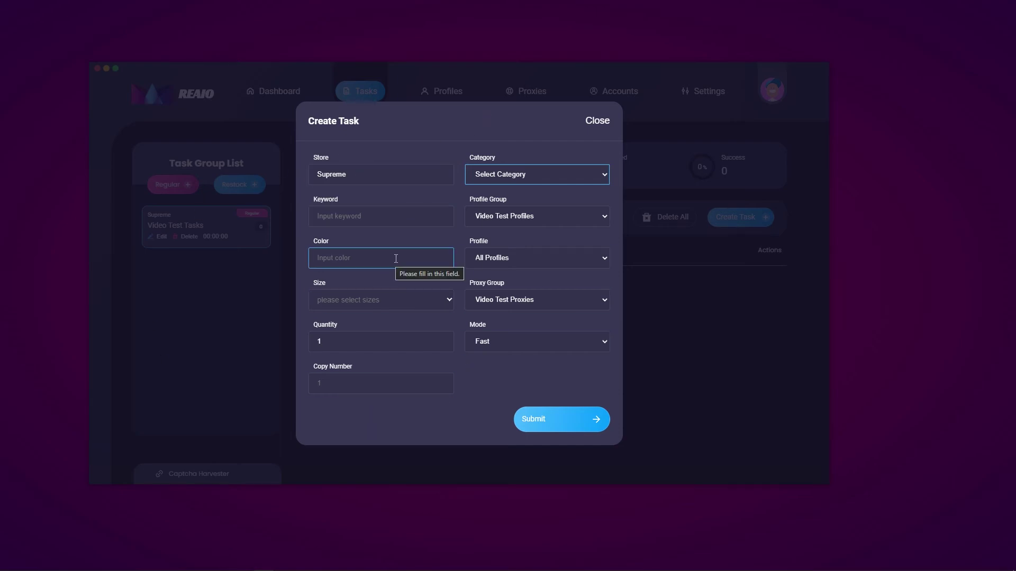
pyautogui.click(526, 257)
pyautogui.click(510, 297)
pyautogui.click(485, 282)
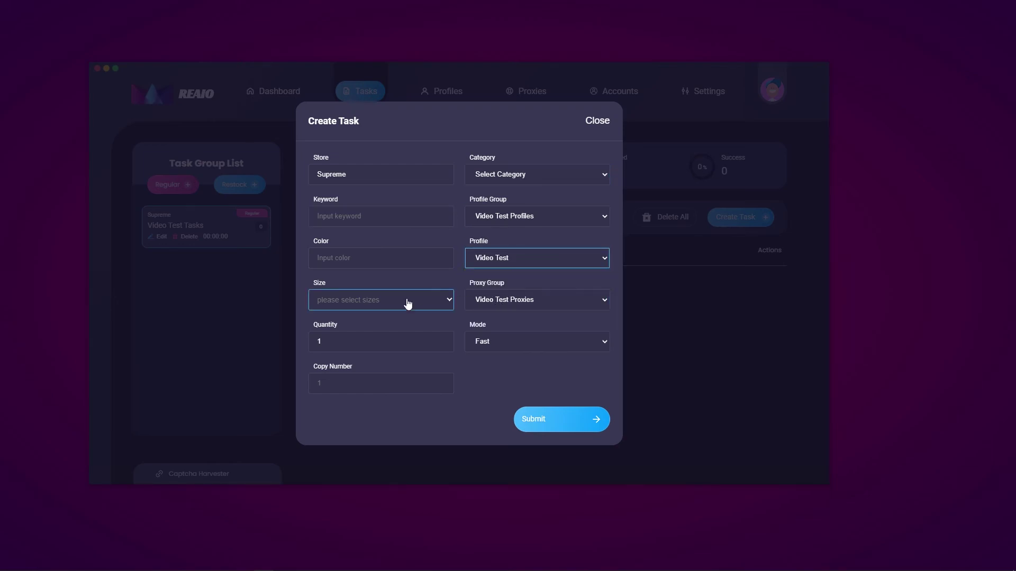
pyautogui.click(410, 298)
pyautogui.click(374, 331)
pyautogui.click(481, 391)
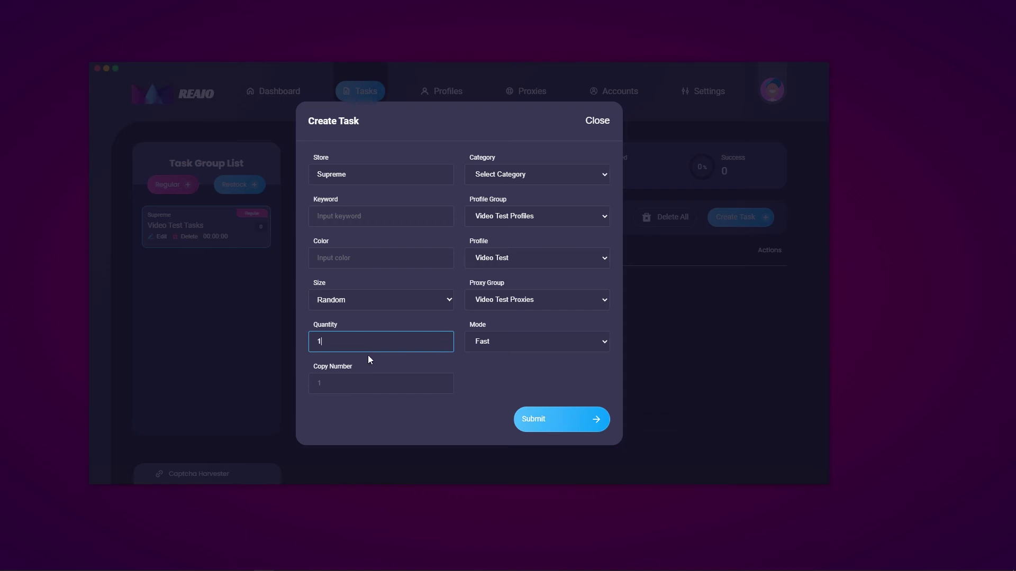
pyautogui.click(352, 265)
pyautogui.write('Red')
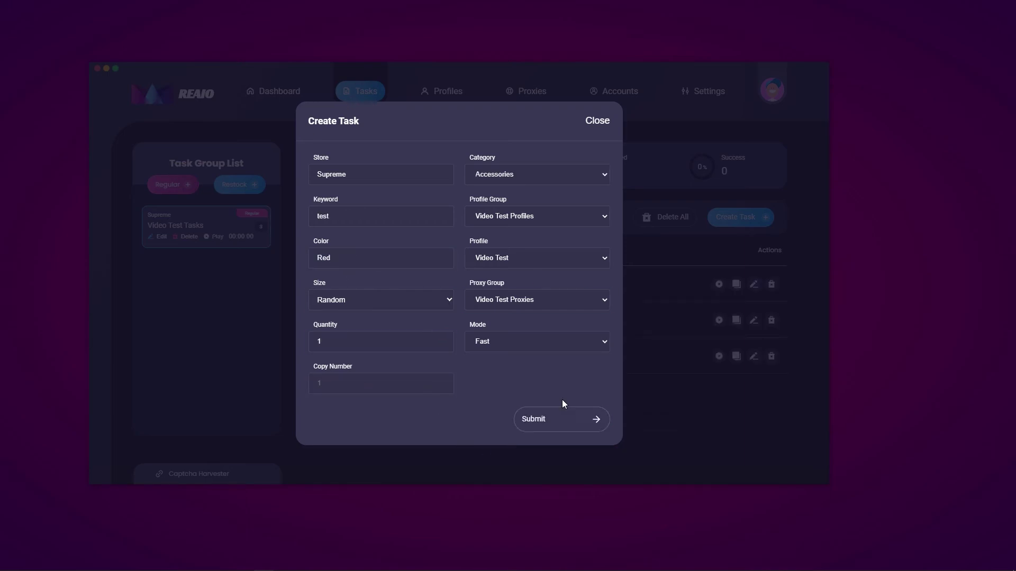
pyautogui.click(544, 418)
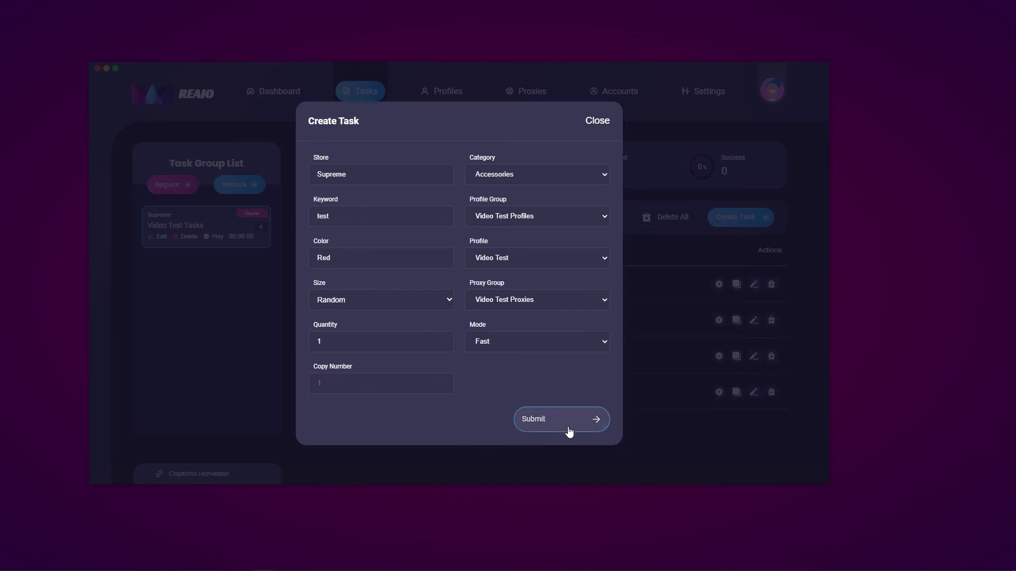
# Close the task form and delete the duplicate tasks, leaving only one
pyautogui.click(598, 126)
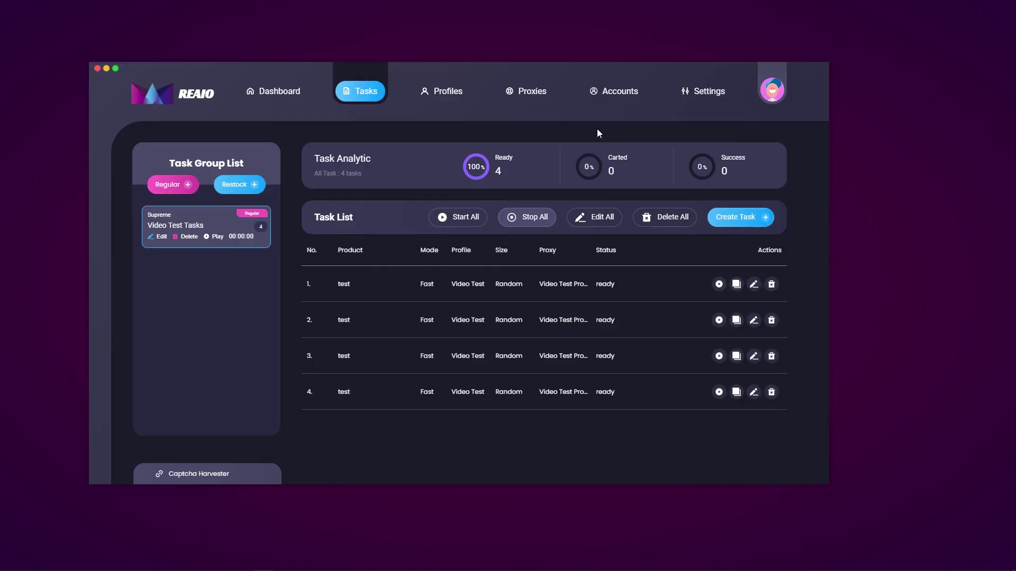
pyautogui.click(772, 286)
pyautogui.click(771, 284)
pyautogui.click(771, 284)
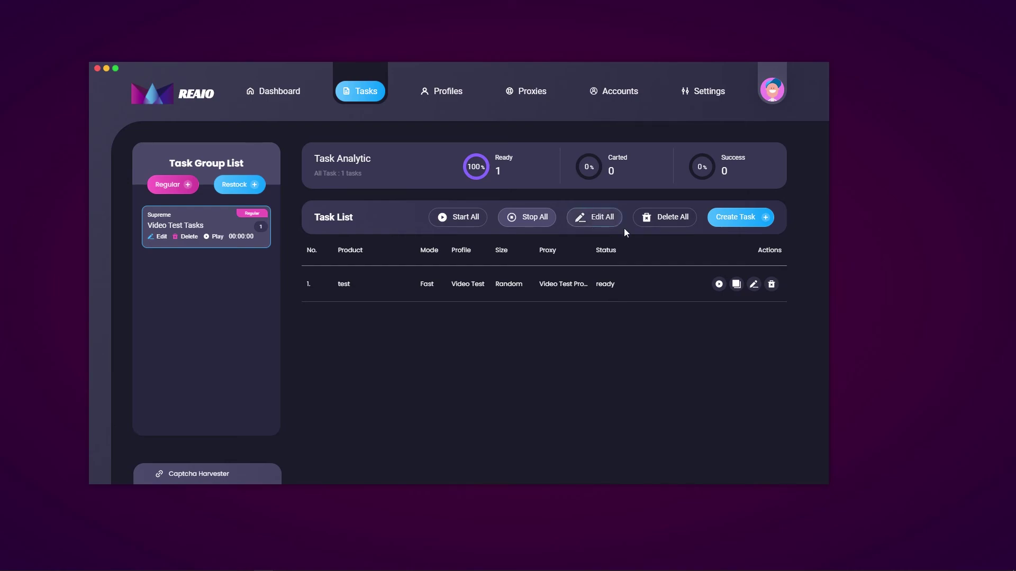
# Start the remaining test task, then duplicate it and delete the copy
pyautogui.click(717, 284)
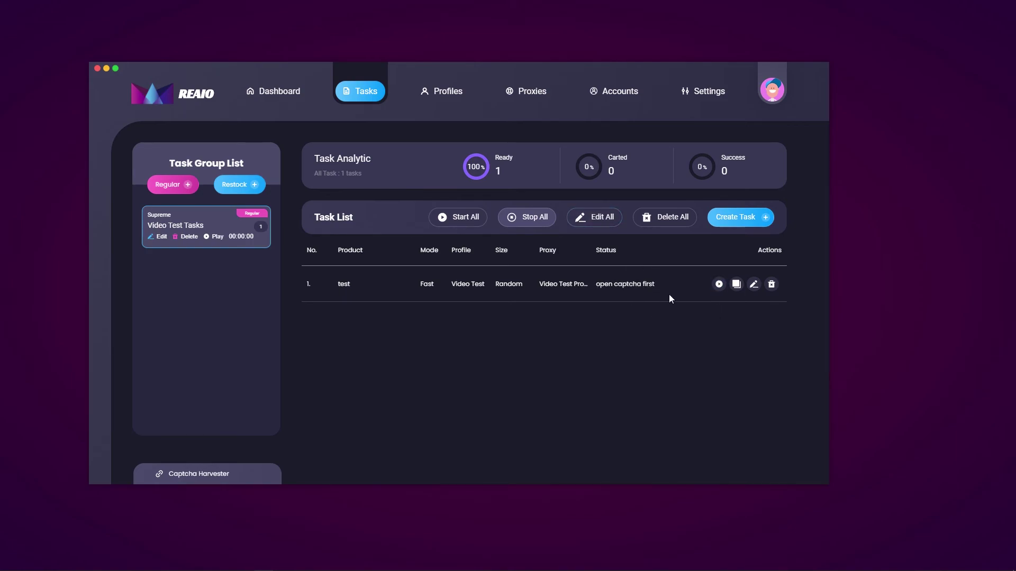
pyautogui.click(736, 284)
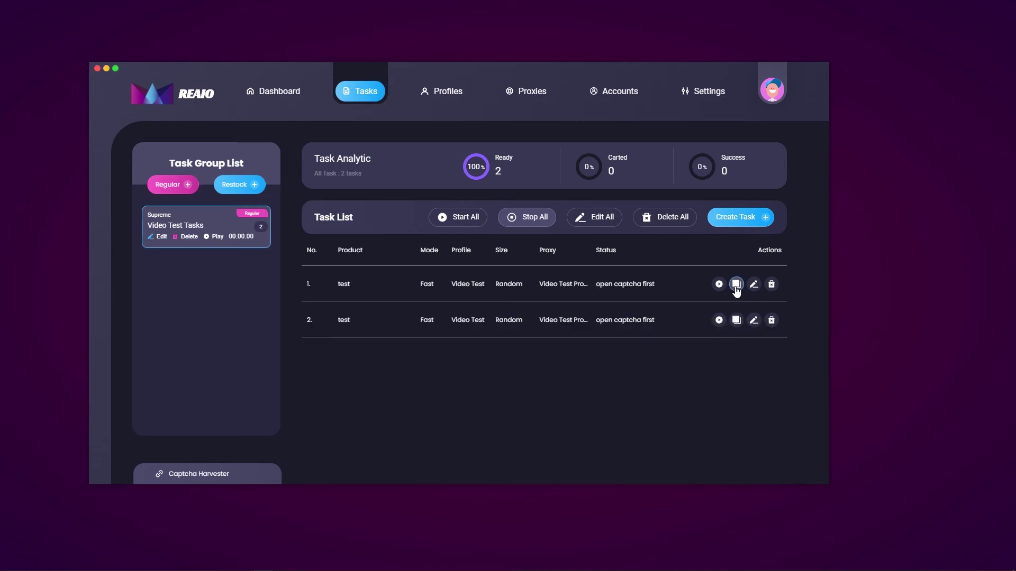
pyautogui.click(772, 285)
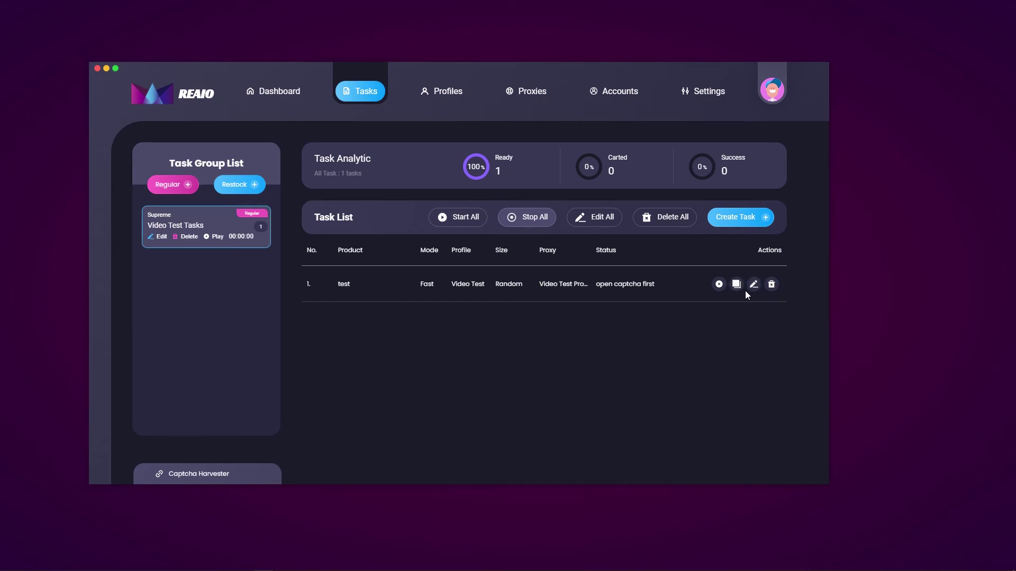
# Add a harvester with account name 'Video Test Captcha' and store Supreme
pyautogui.click(226, 474)
pyautogui.moveTo(509, 106)
pyautogui.mouseDown()
pyautogui.moveTo(553, 103)
pyautogui.moveTo(527, 110)
pyautogui.mouseUp()
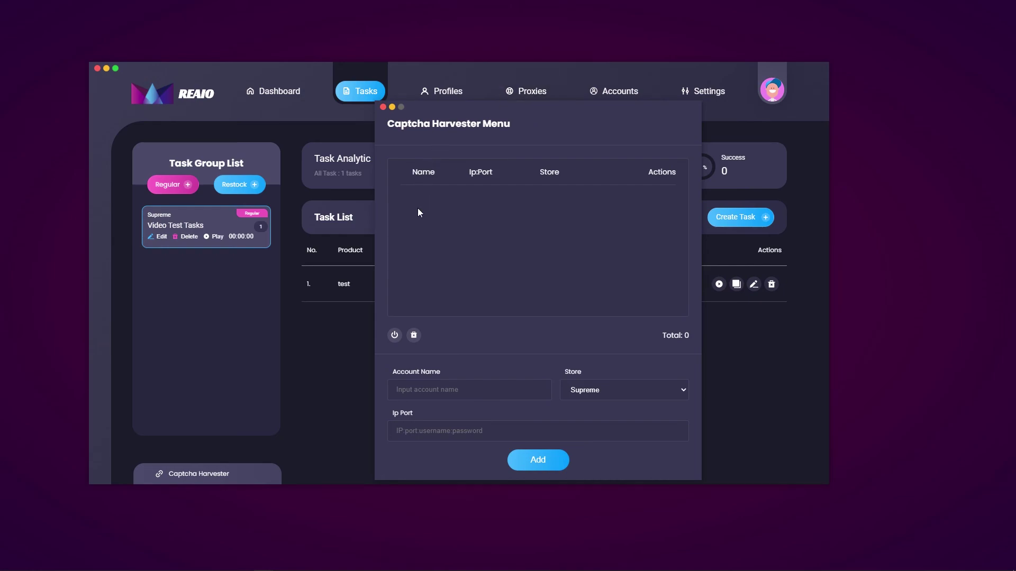
pyautogui.click(451, 389)
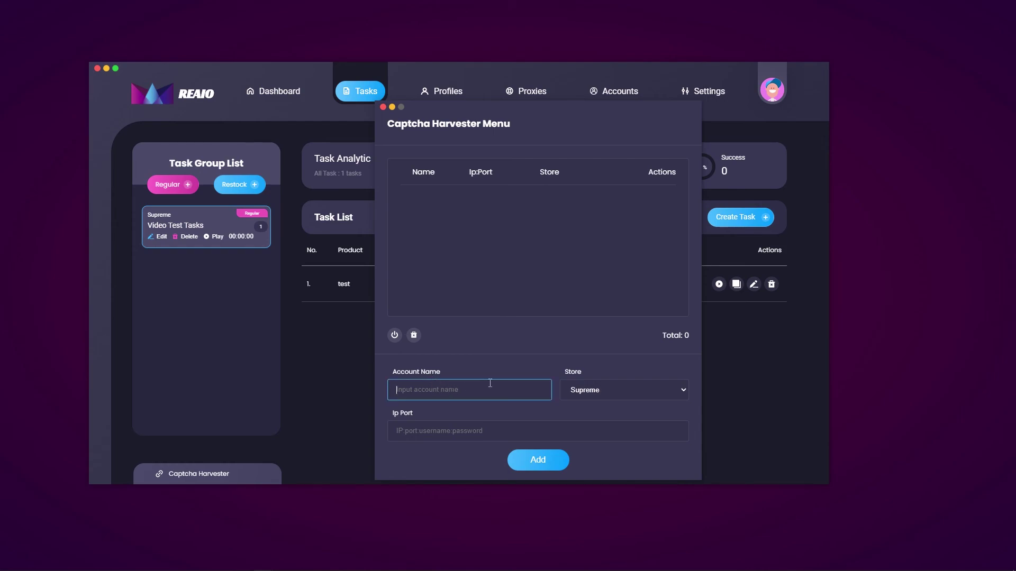
pyautogui.write('Video Test Captcha')
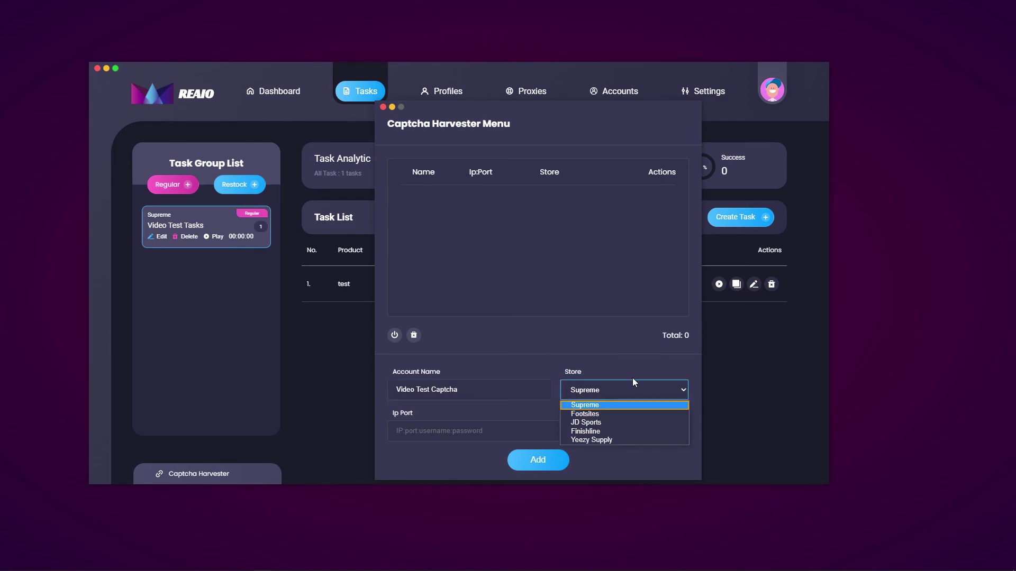
pyautogui.click(594, 404)
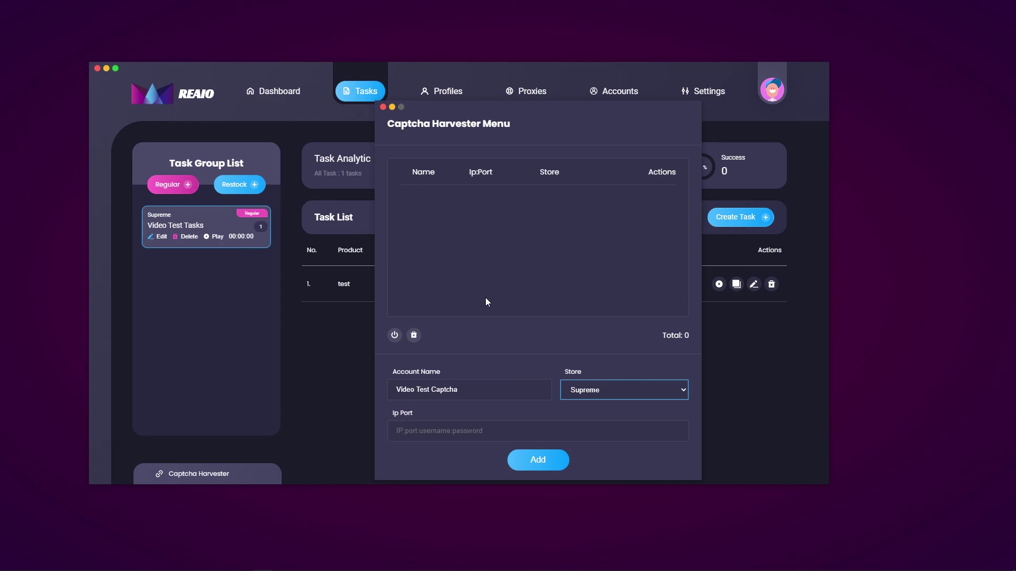
pyautogui.click(538, 460)
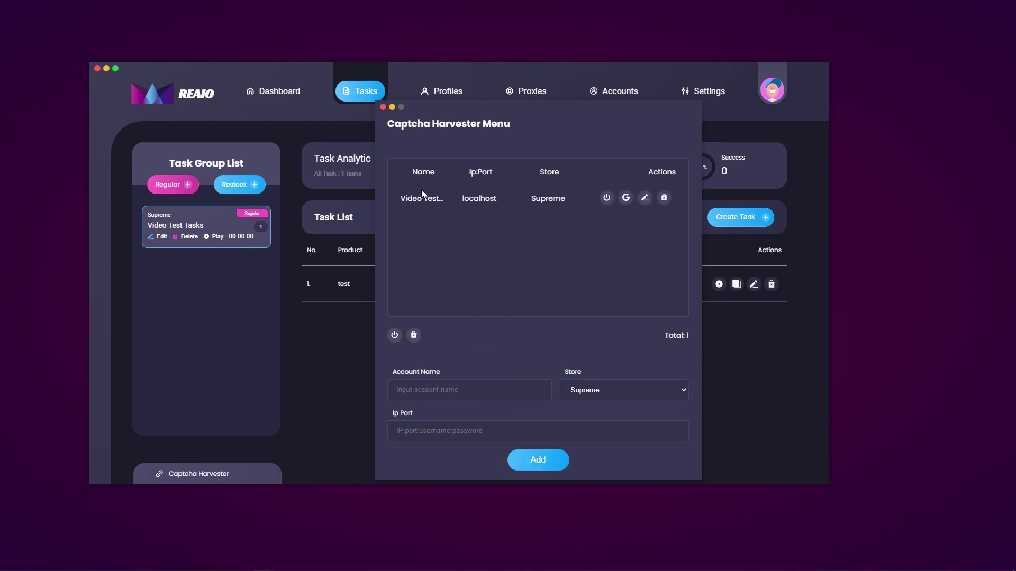
# Try the Video Test Captcha harvester's solver, Google sign-in and edit options
pyautogui.click(606, 199)
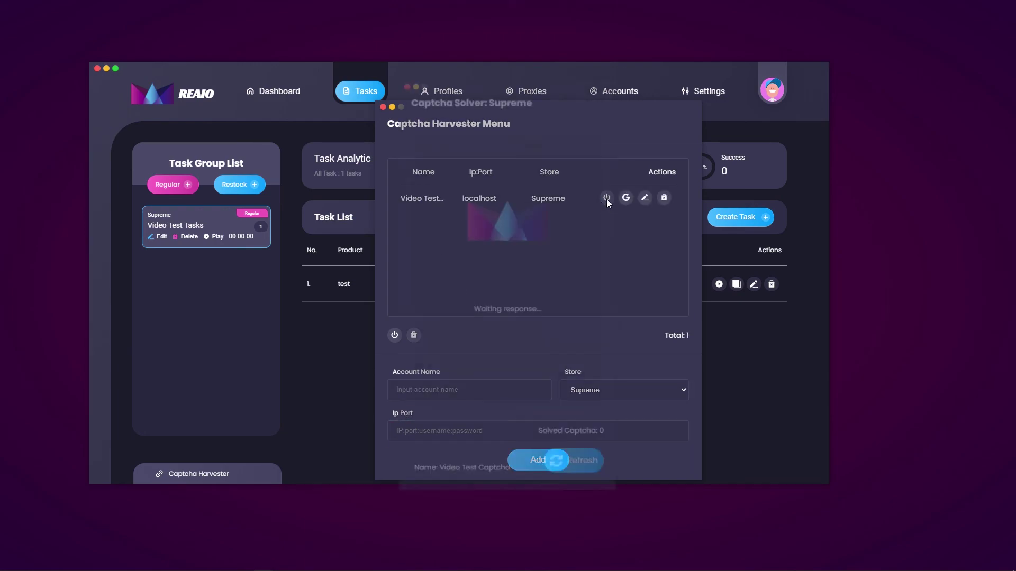
pyautogui.moveTo(461, 129); pyautogui.dragTo(513, 89)
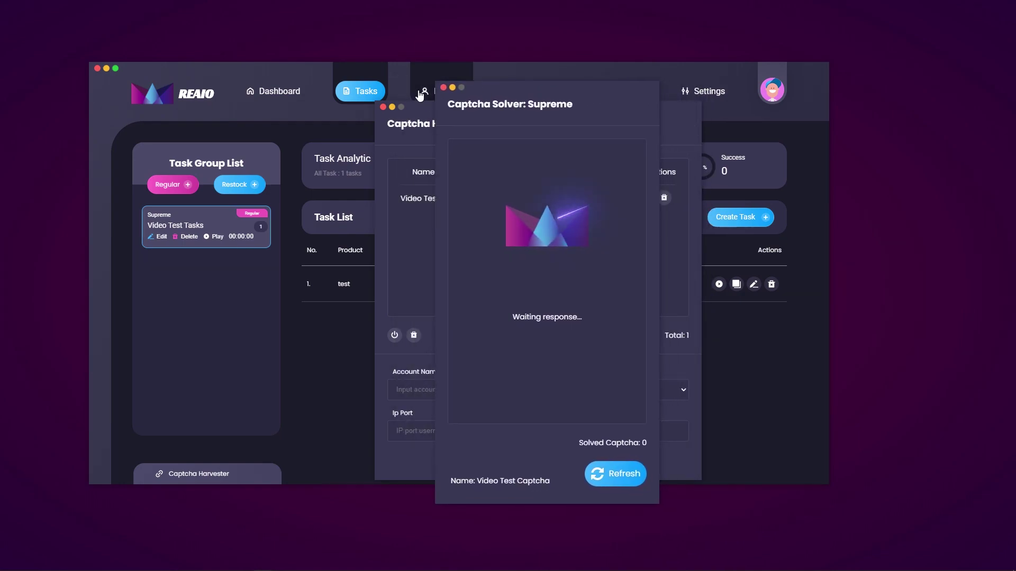
pyautogui.click(440, 85)
pyautogui.click(623, 200)
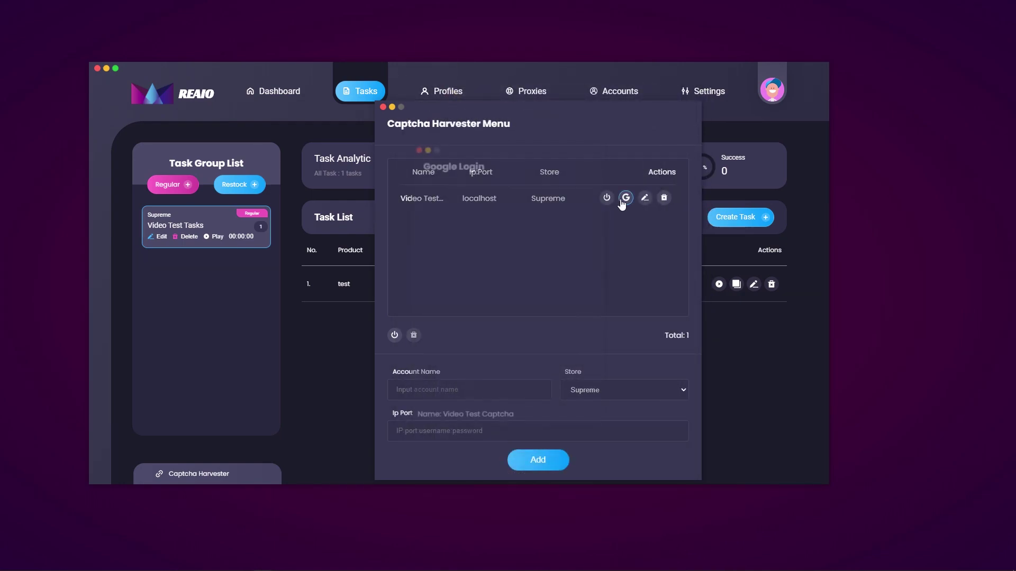
pyautogui.click(417, 147)
pyautogui.click(644, 198)
pyautogui.click(448, 398)
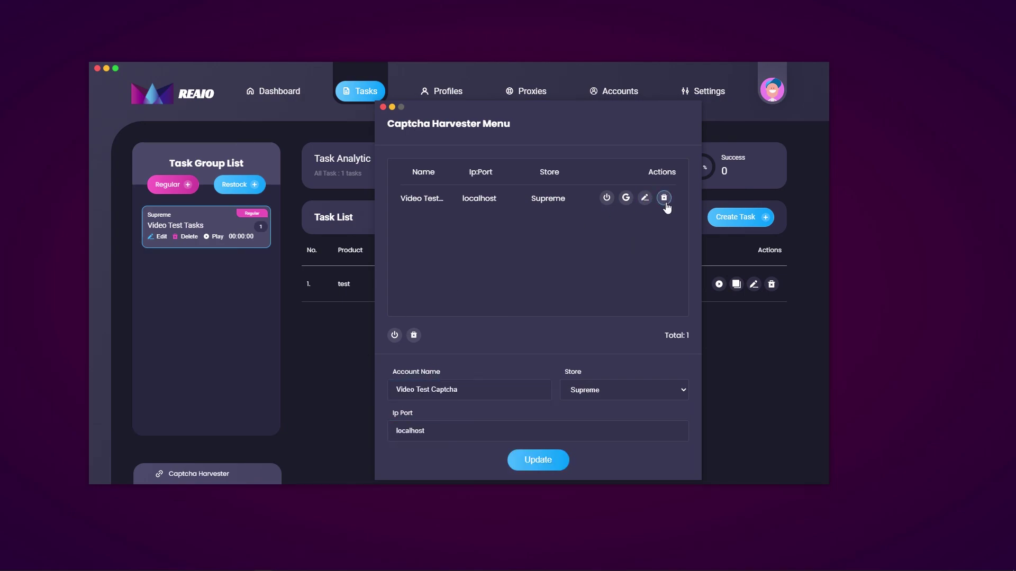
# Open the captcha solver beside the main window, then start and stop the test task
pyautogui.click(607, 199)
pyautogui.moveTo(457, 110); pyautogui.dragTo(890, 102)
pyautogui.click(382, 106)
pyautogui.moveTo(717, 95); pyautogui.dragTo(633, 68)
pyautogui.moveTo(883, 104); pyautogui.dragTo(842, 64)
pyautogui.click(642, 263)
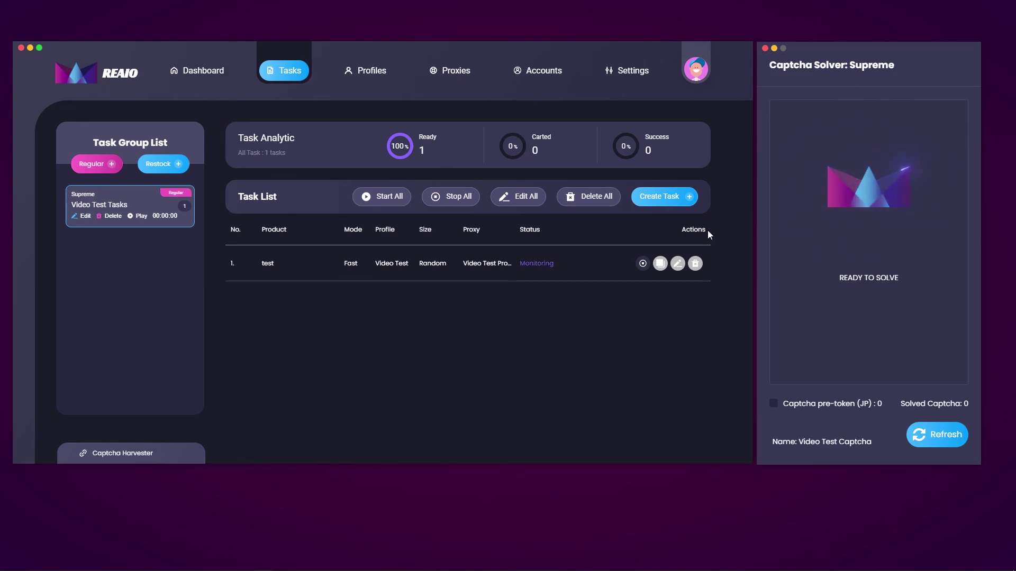
pyautogui.click(642, 263)
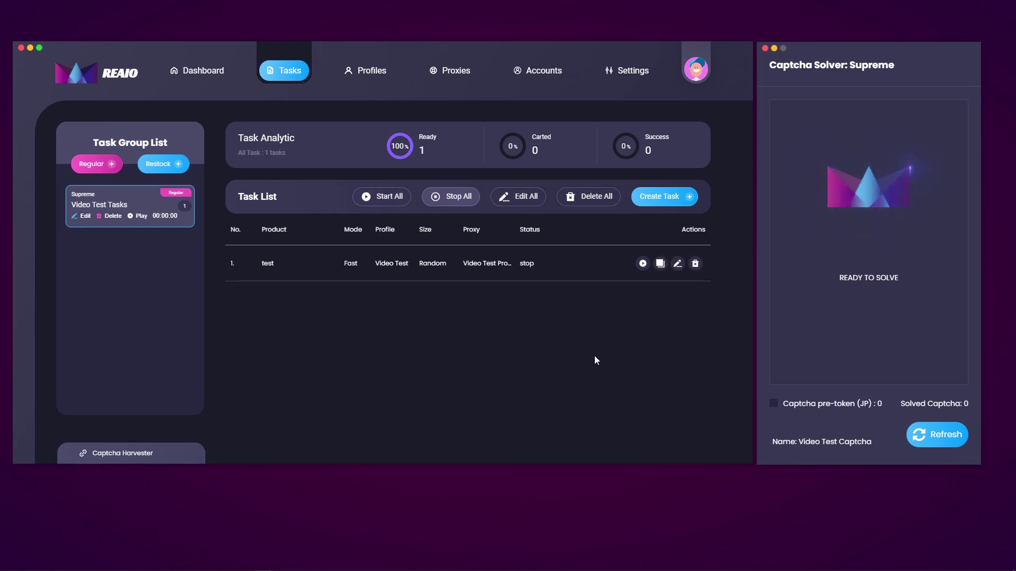